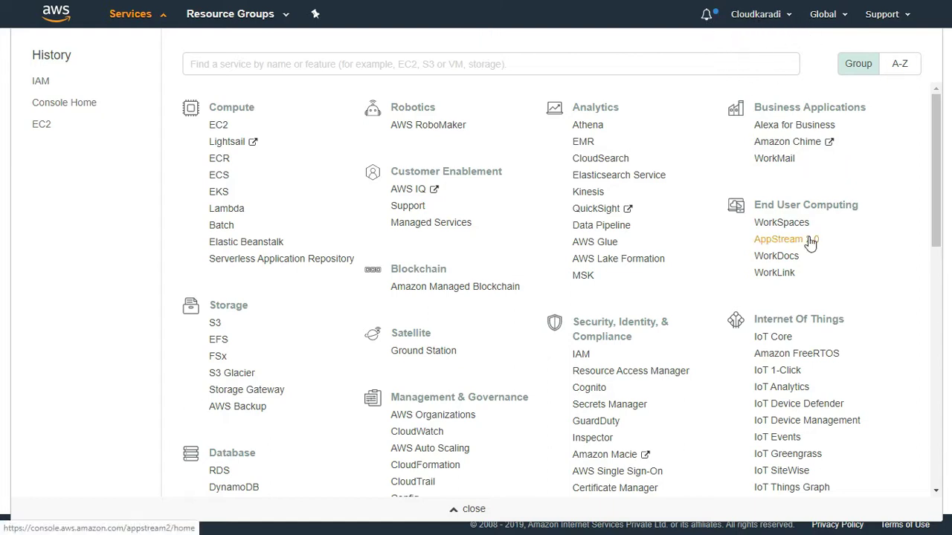
# Step: Open the AWS Console's full services menu to search for a service
pyautogui.click(251, 66)
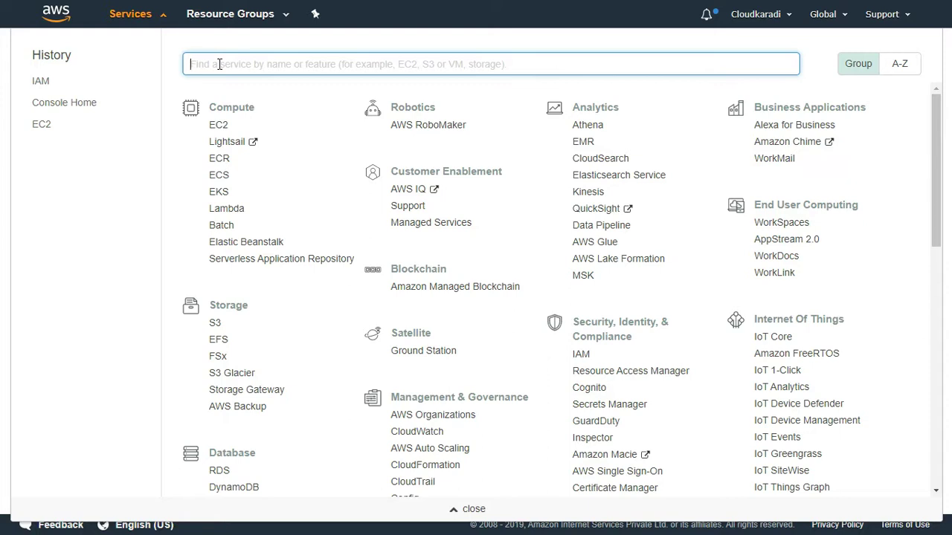
# Step: Search services for 'iam' and open the IAM dashboard
pyautogui.write('iam')
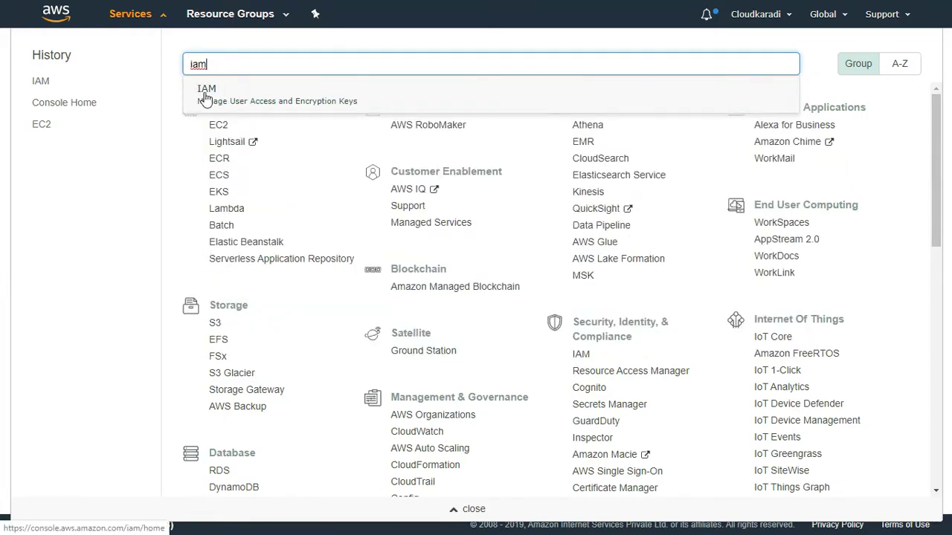
pyautogui.click(206, 92)
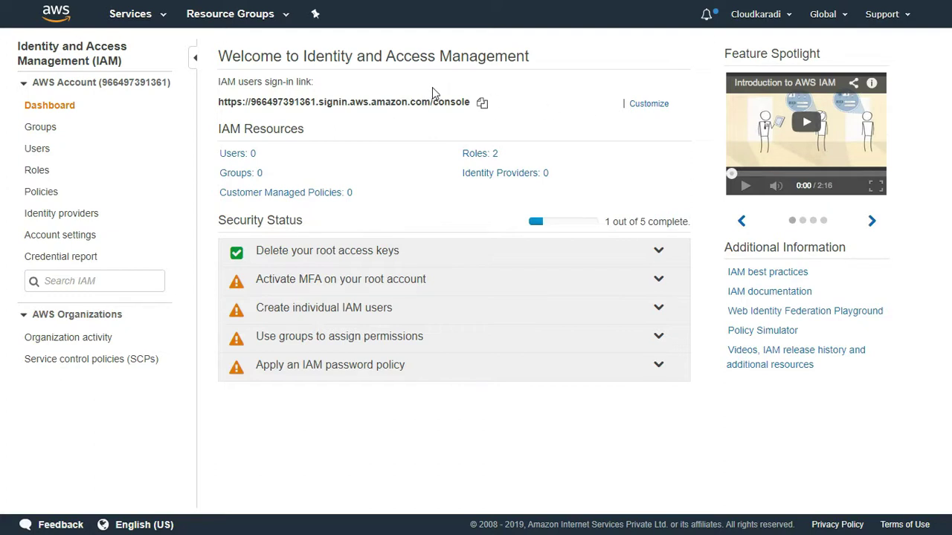
# Step: Create a custom account alias for the IAM users sign-in link
pyautogui.click(644, 108)
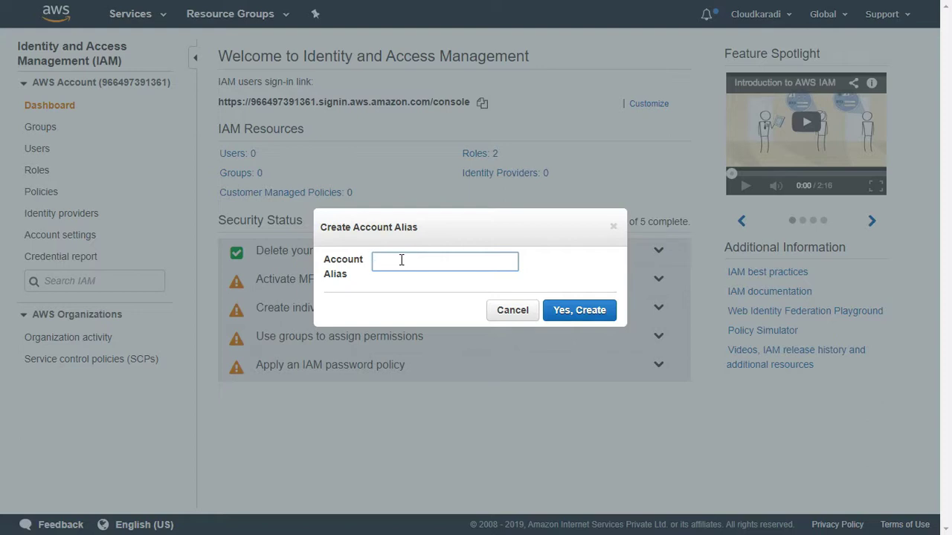
pyautogui.write('cloudkaradi')
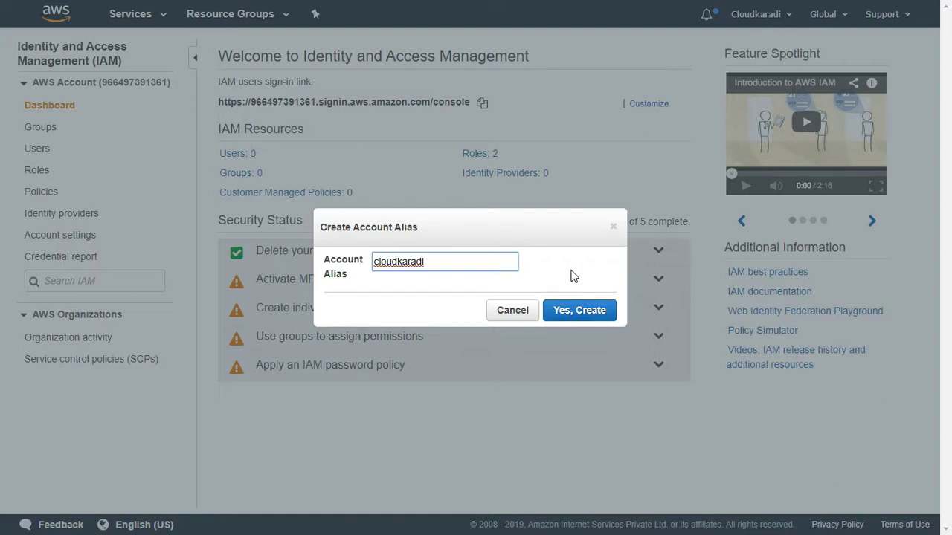
pyautogui.click(574, 315)
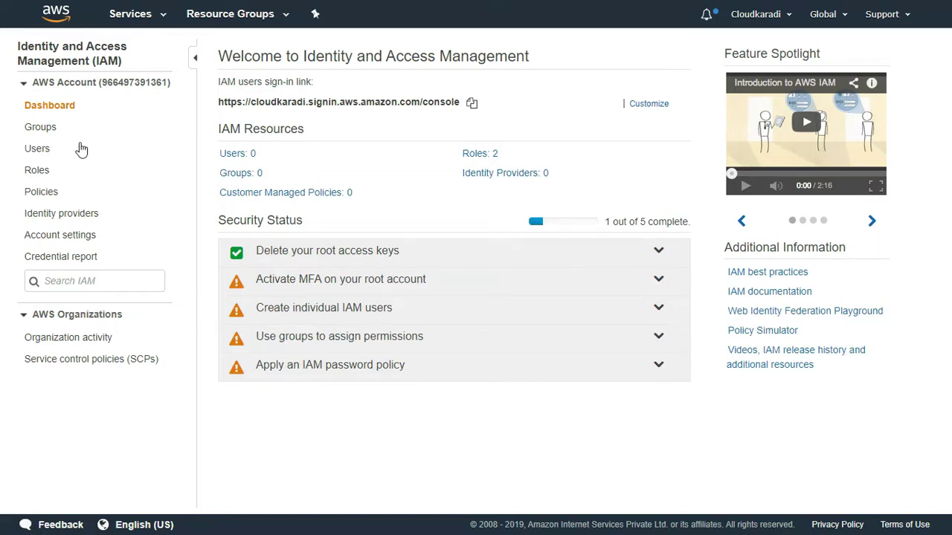
pyautogui.click(43, 197)
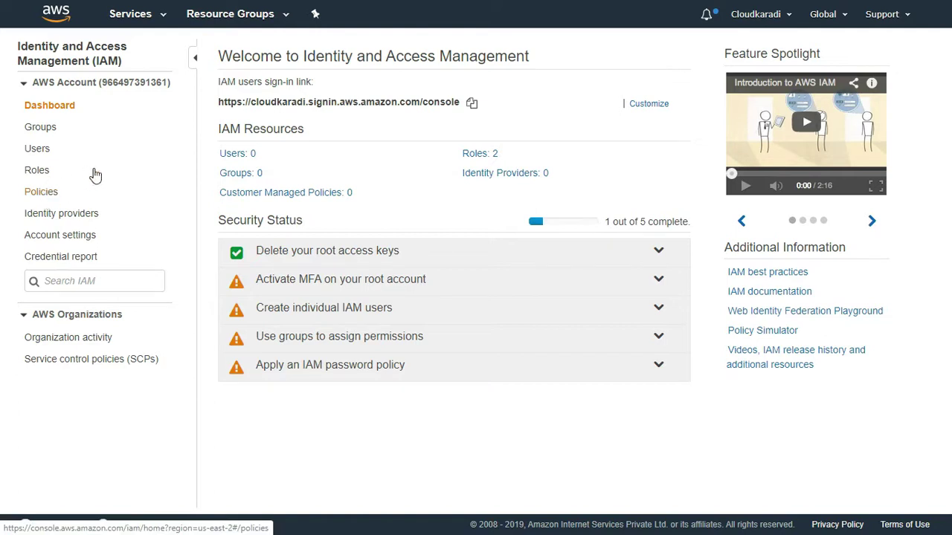
# Step: Start a new IAM group from the Groups page with the name 'cloud'
pyautogui.click(41, 130)
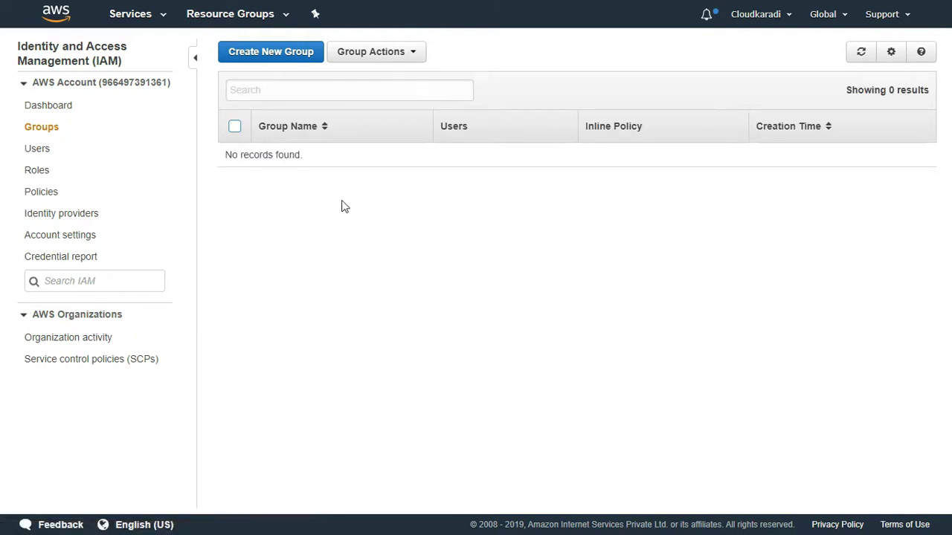
pyautogui.click(275, 62)
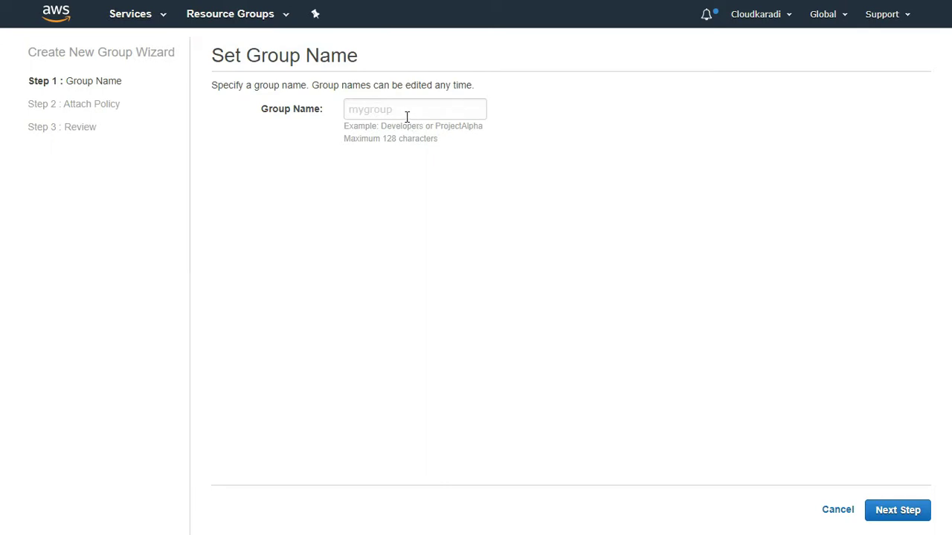
pyautogui.click(406, 116)
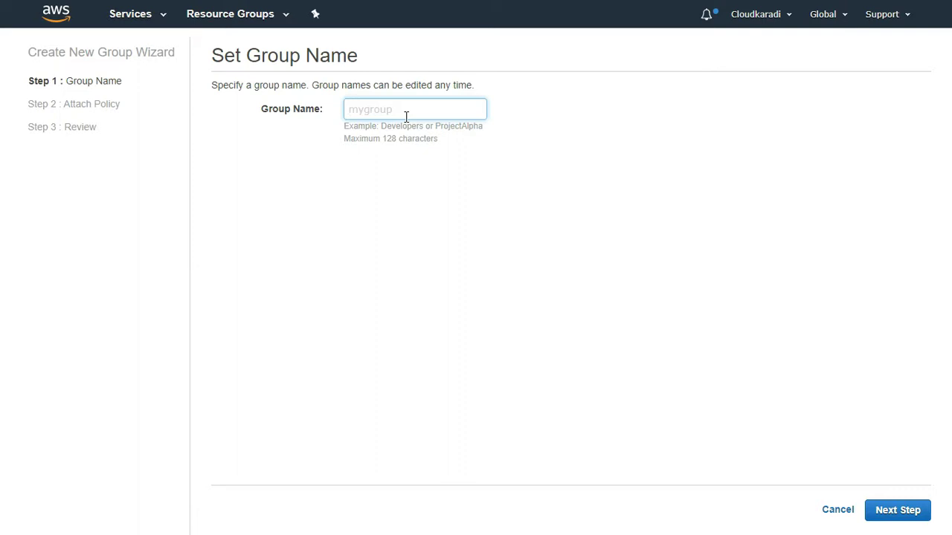
pyautogui.write('cloud')
# Step: Attach the Billing policy to the 'cloud' group and create the group
pyautogui.click(900, 513)
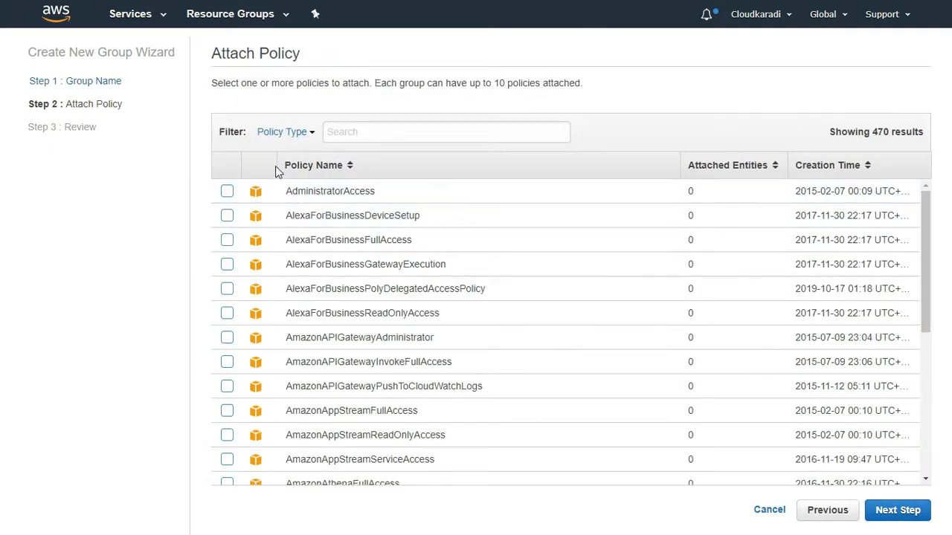
pyautogui.click(378, 134)
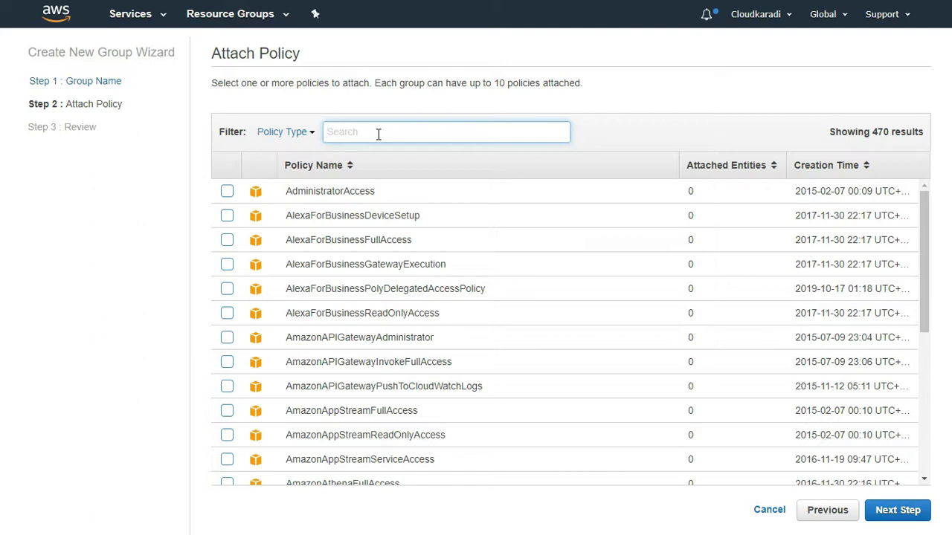
pyautogui.write('bi')
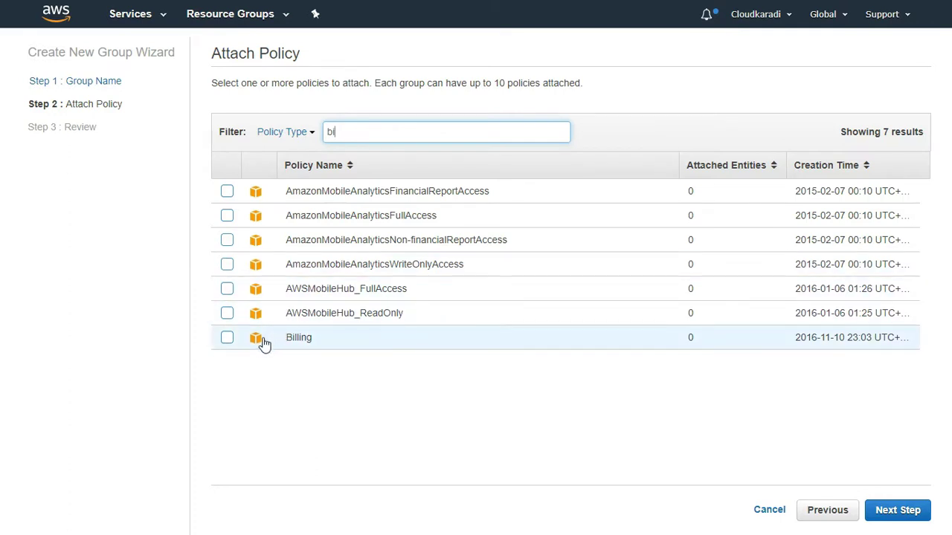
pyautogui.click(224, 340)
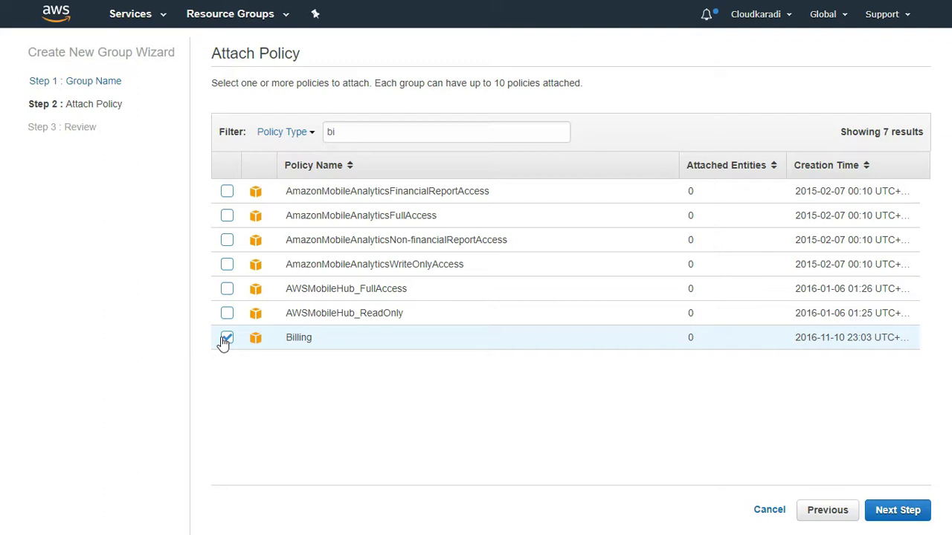
pyautogui.click(920, 517)
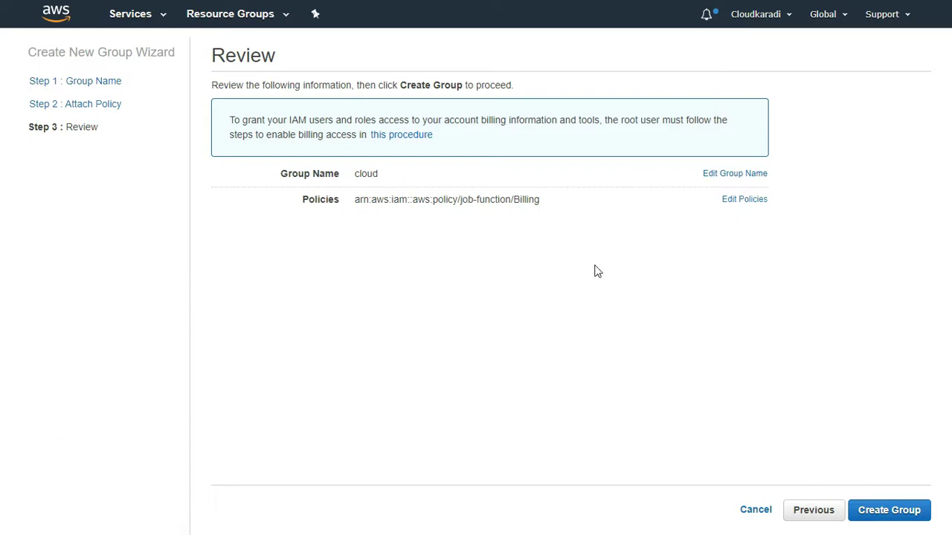
pyautogui.click(895, 519)
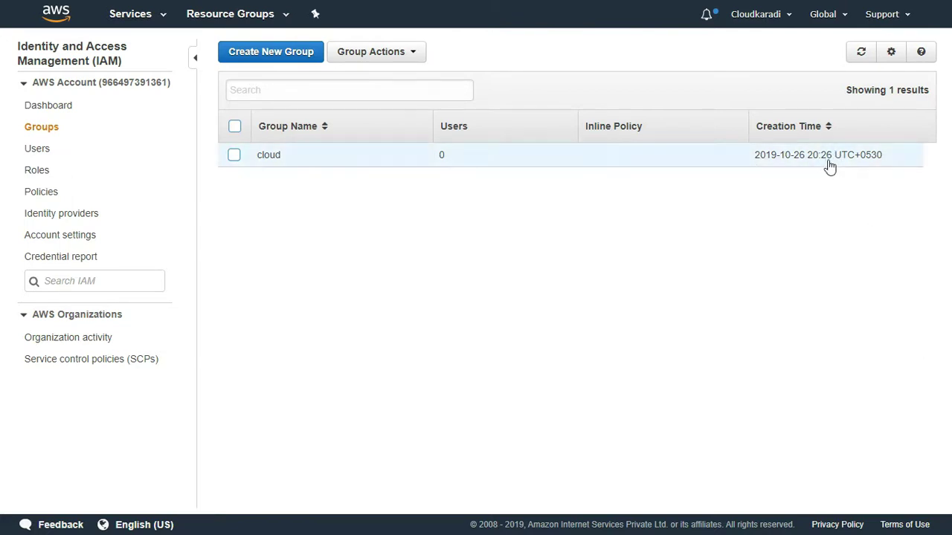
# Step: Add a new user by name with programmatic and AWS Management Console access, then continue to permissions
pyautogui.click(32, 151)
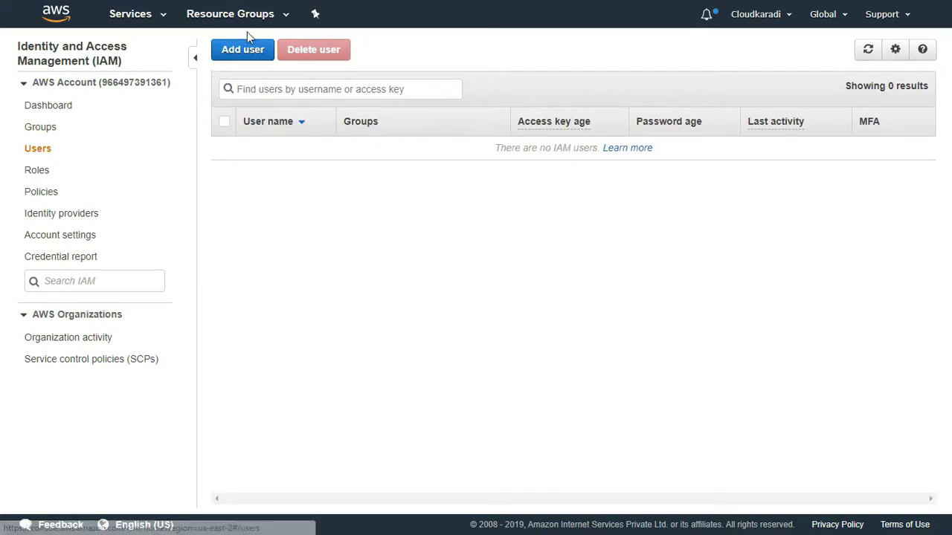
pyautogui.click(236, 49)
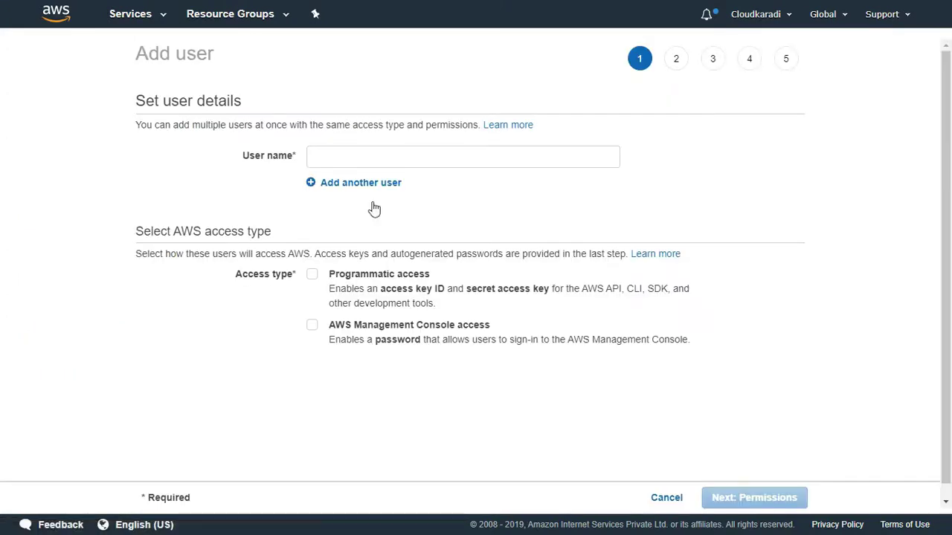
pyautogui.click(349, 151)
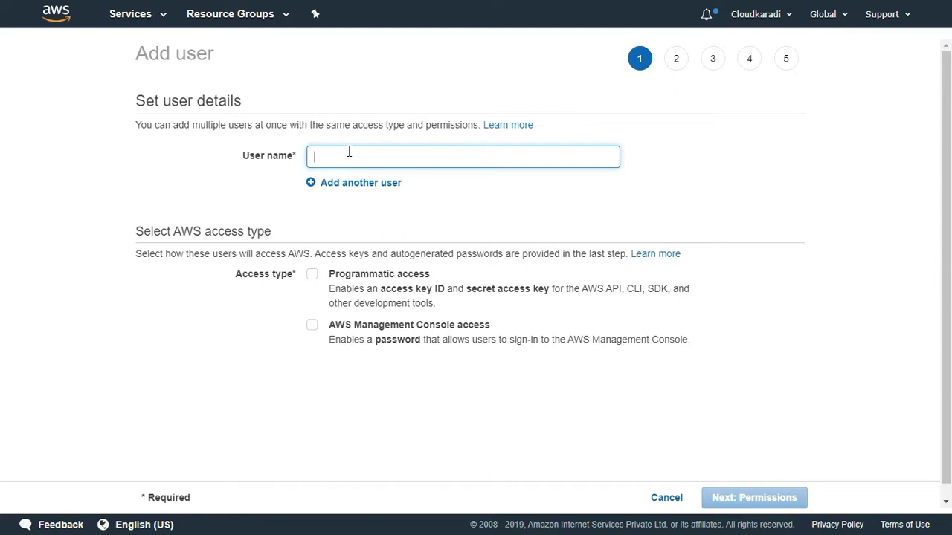
pyautogui.write('kar')
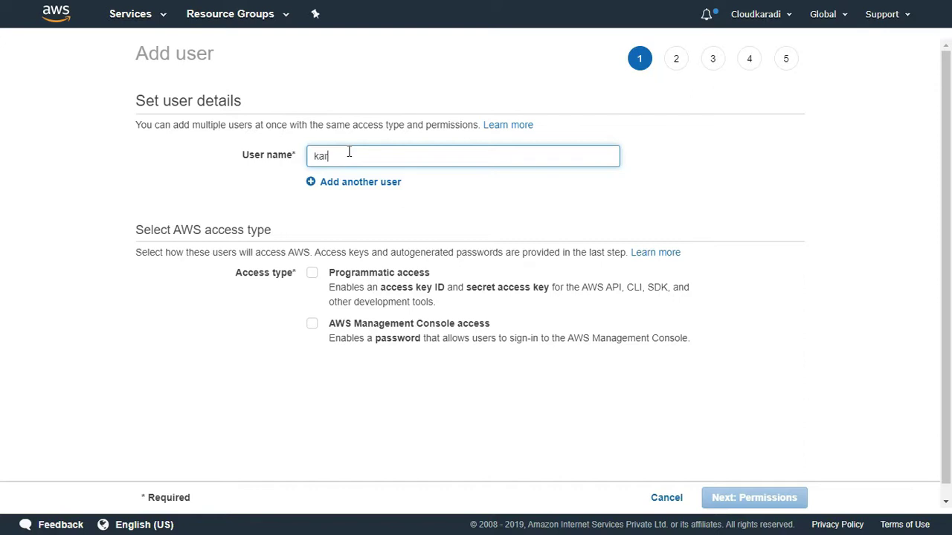
pyautogui.write('adi')
pyautogui.click(313, 274)
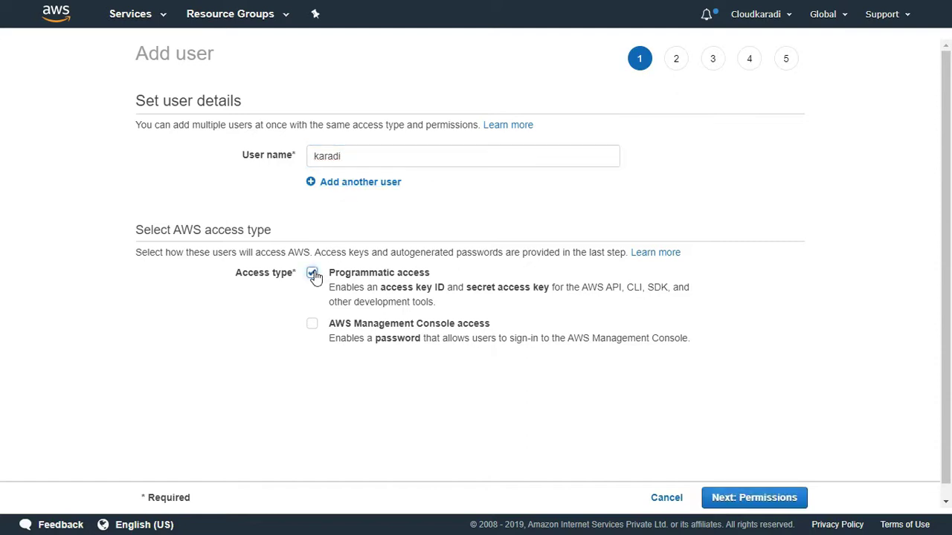
pyautogui.click(312, 325)
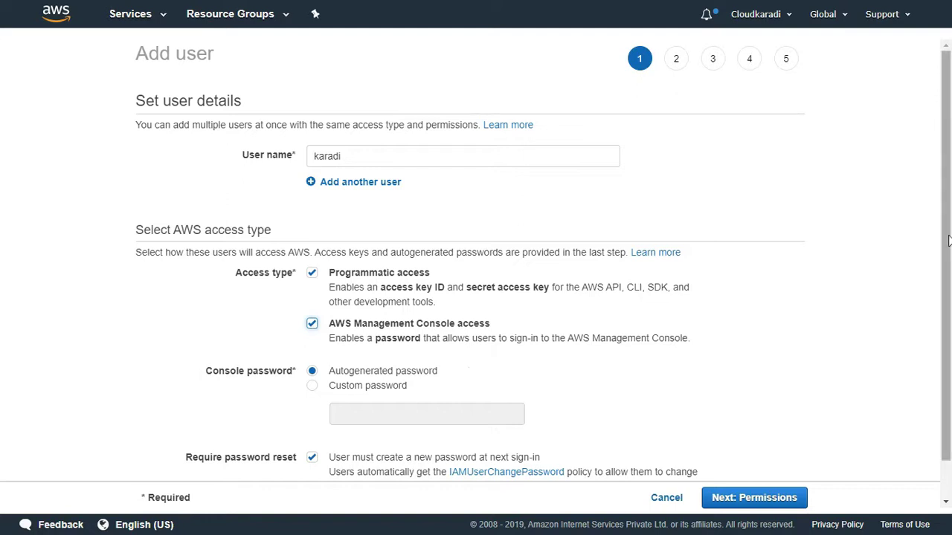
pyautogui.scroll(-1, 718, 394)
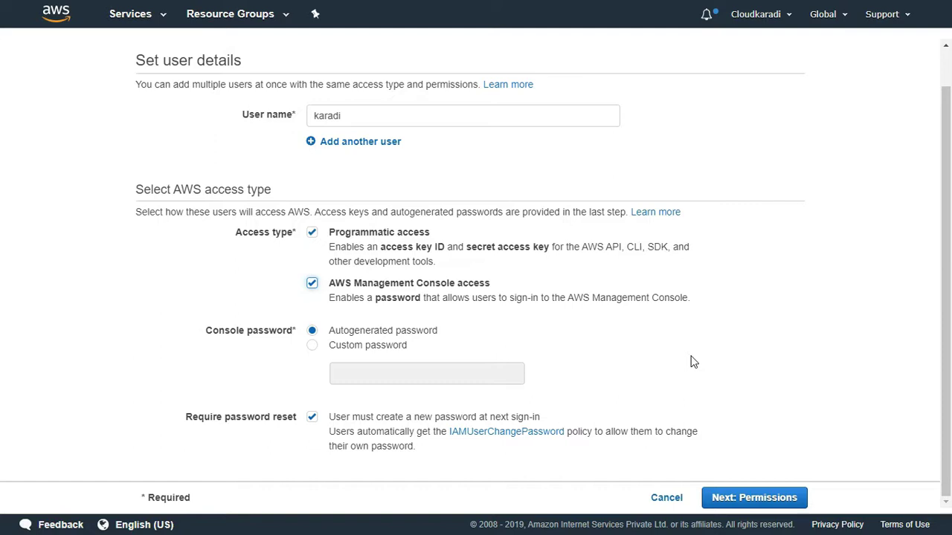
pyautogui.click(749, 504)
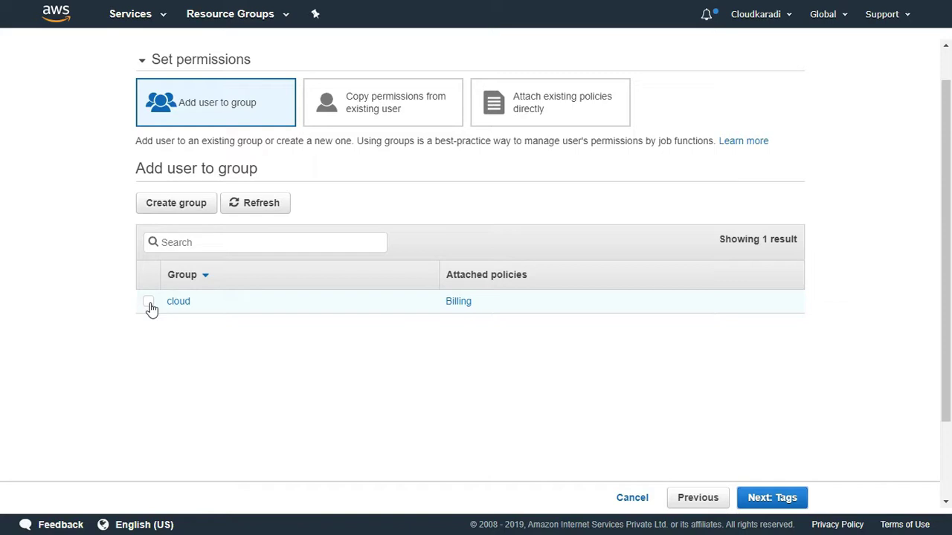
# Step: Place the user in the cloud group, leave tags blank, and proceed to review
pyautogui.click(149, 303)
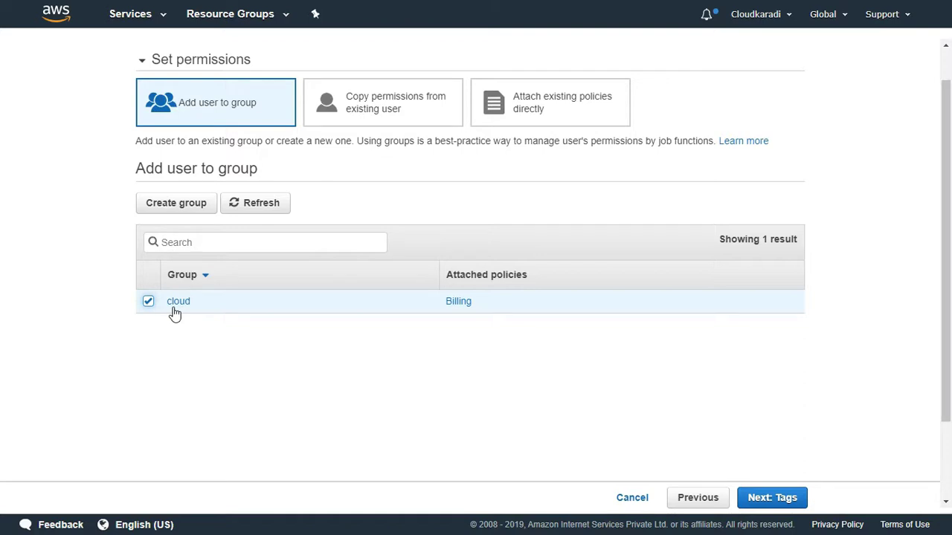
pyautogui.click(792, 502)
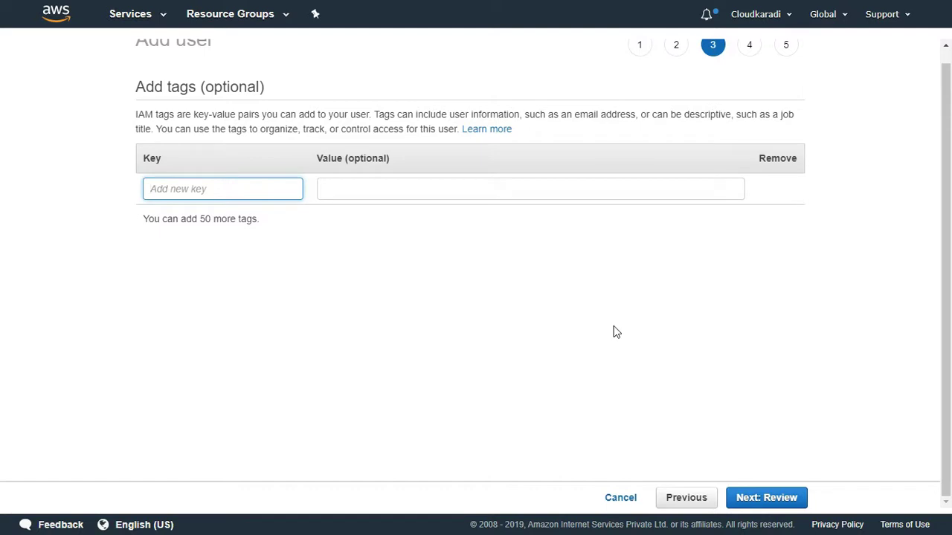
pyautogui.click(384, 188)
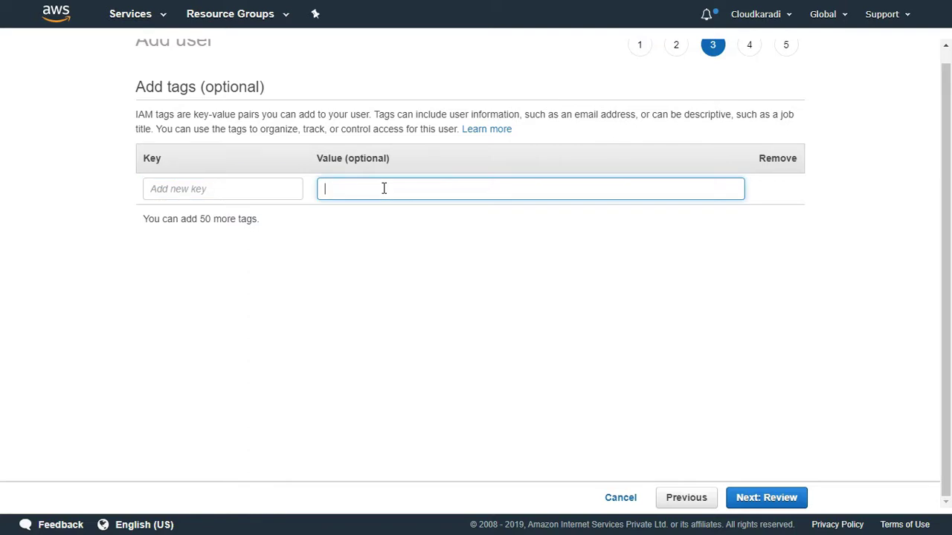
pyautogui.click(219, 189)
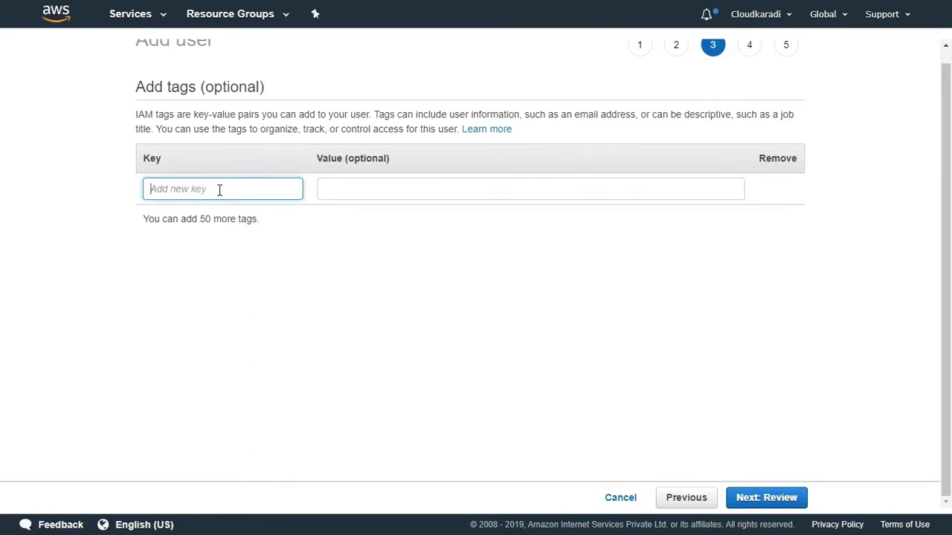
pyautogui.click(443, 185)
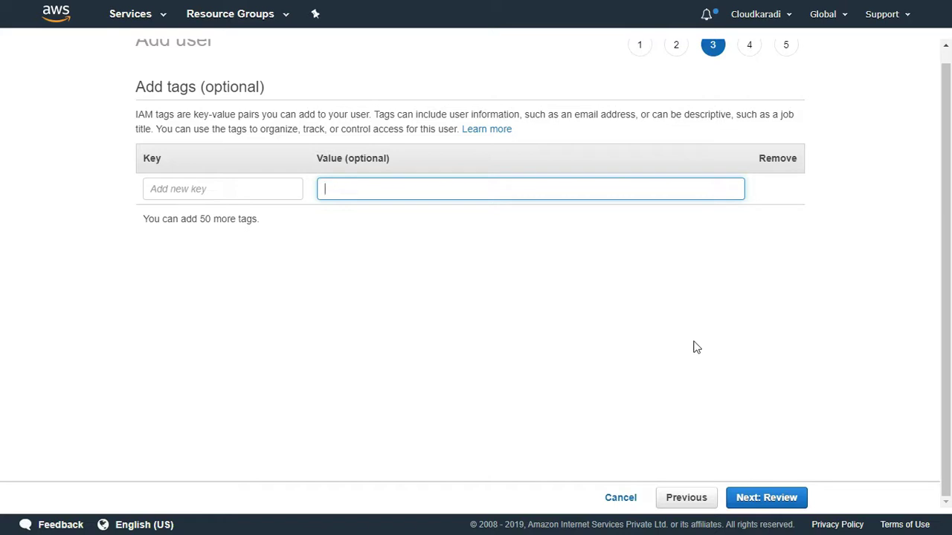
pyautogui.click(763, 504)
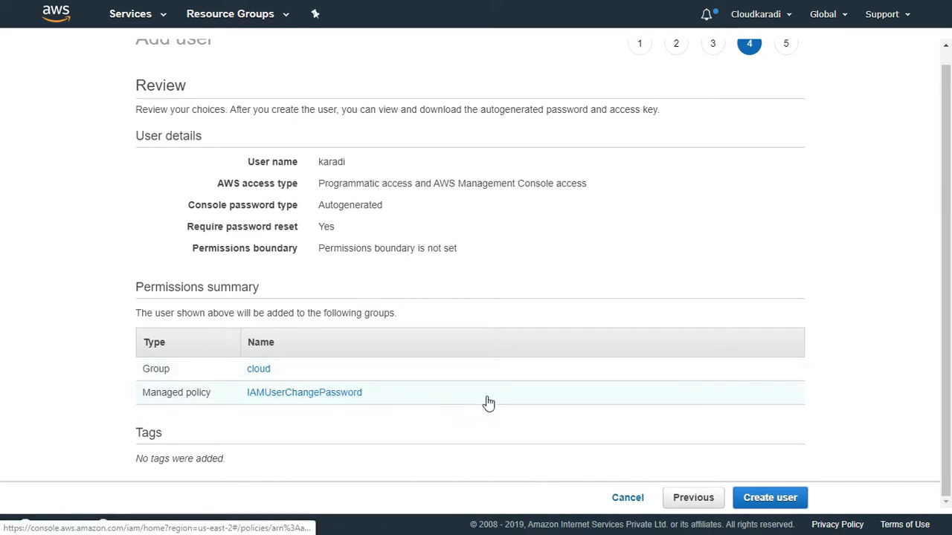
# Step: Create the user, download its credentials as credentials (3).csv, and close the wizard
pyautogui.click(791, 498)
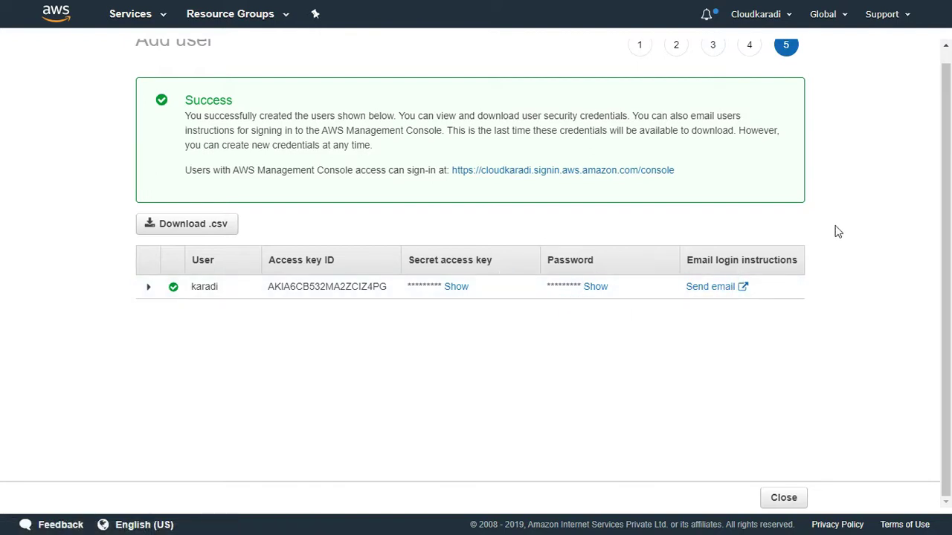
pyautogui.click(202, 229)
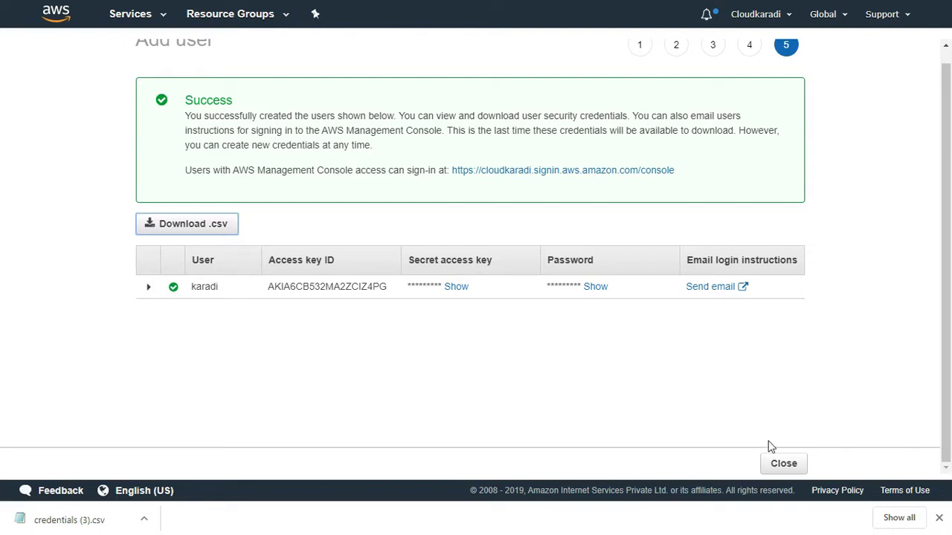
pyautogui.click(782, 467)
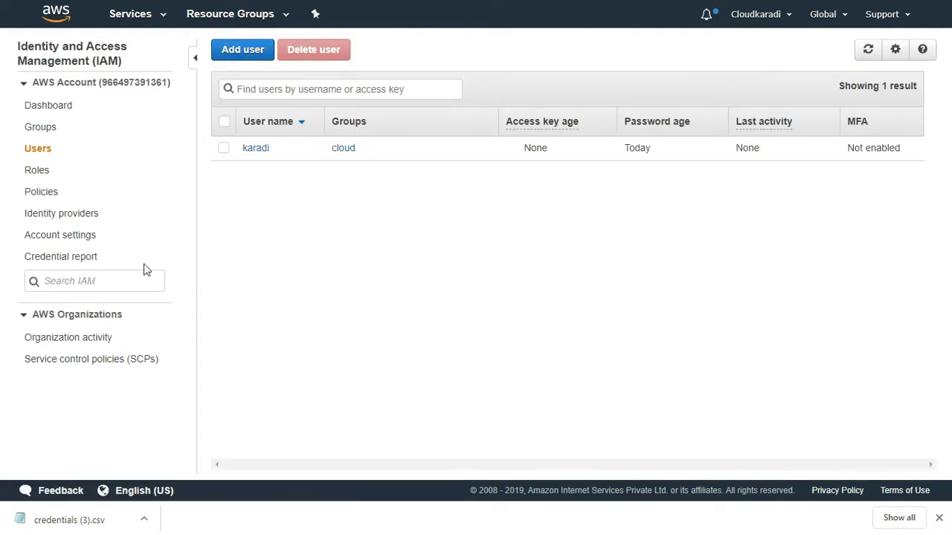
# Step: Go from the Dashboard's password policy recommendation to Manage Password Policy in Account settings
pyautogui.click(49, 108)
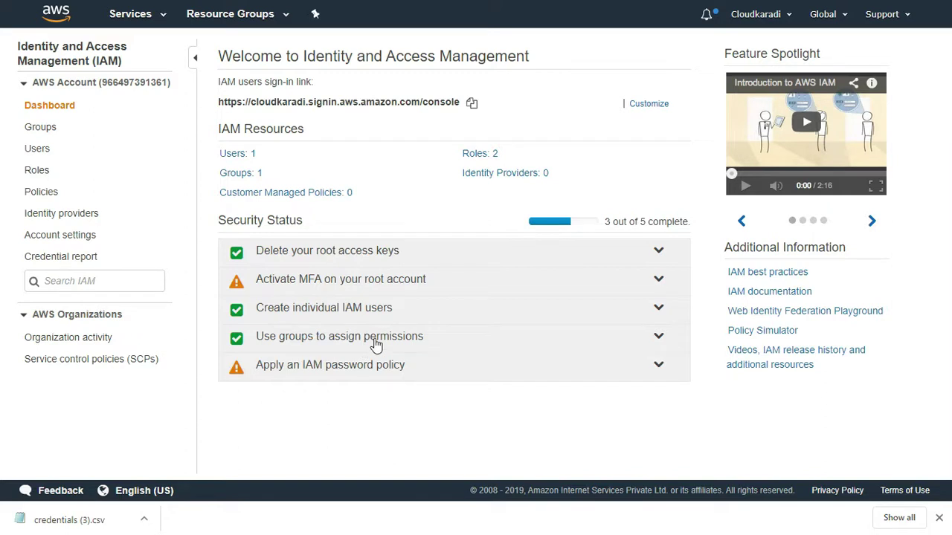
pyautogui.click(295, 371)
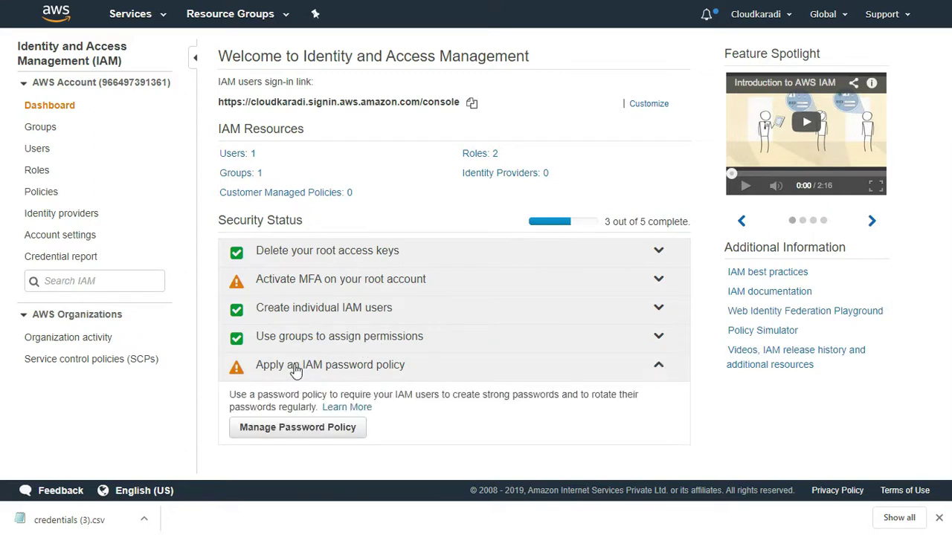
pyautogui.click(293, 431)
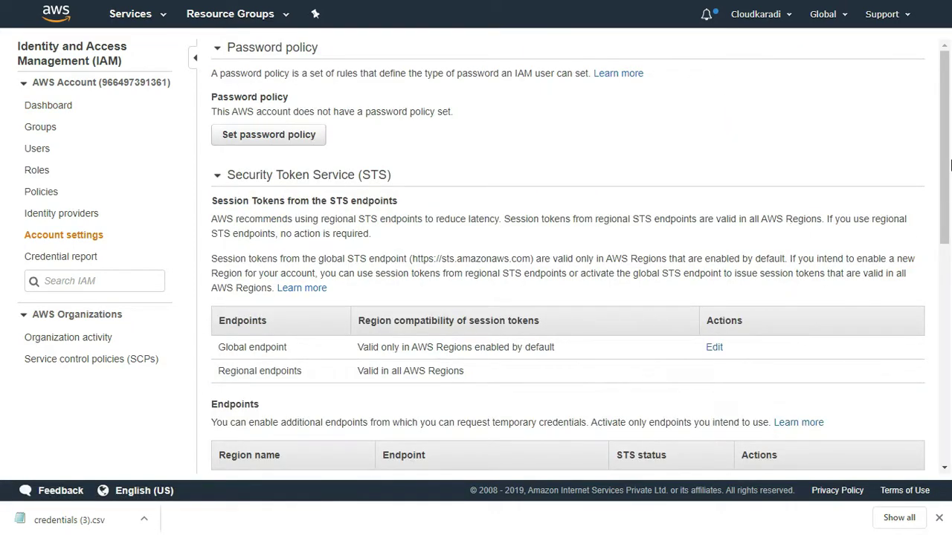
pyautogui.moveTo(949, 266); pyautogui.dragTo(822, 33)
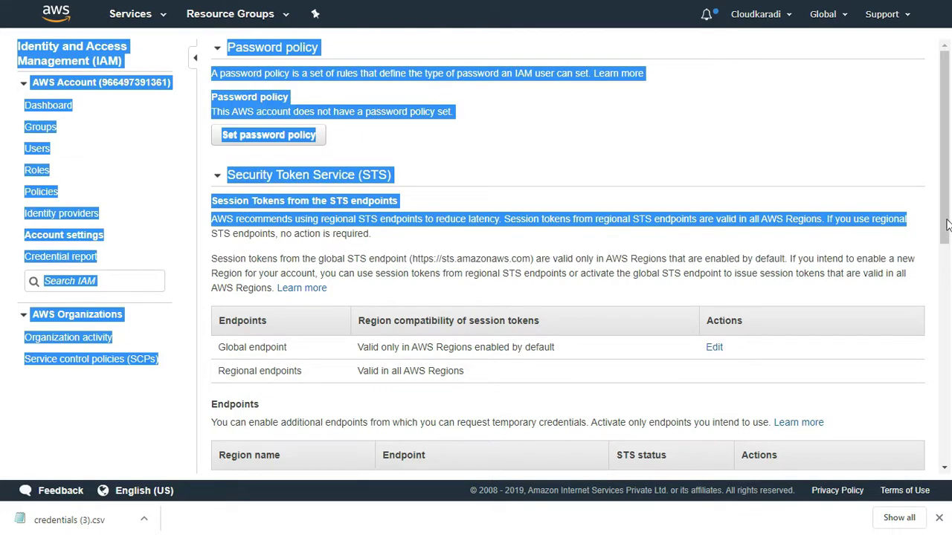
pyautogui.click(818, 134)
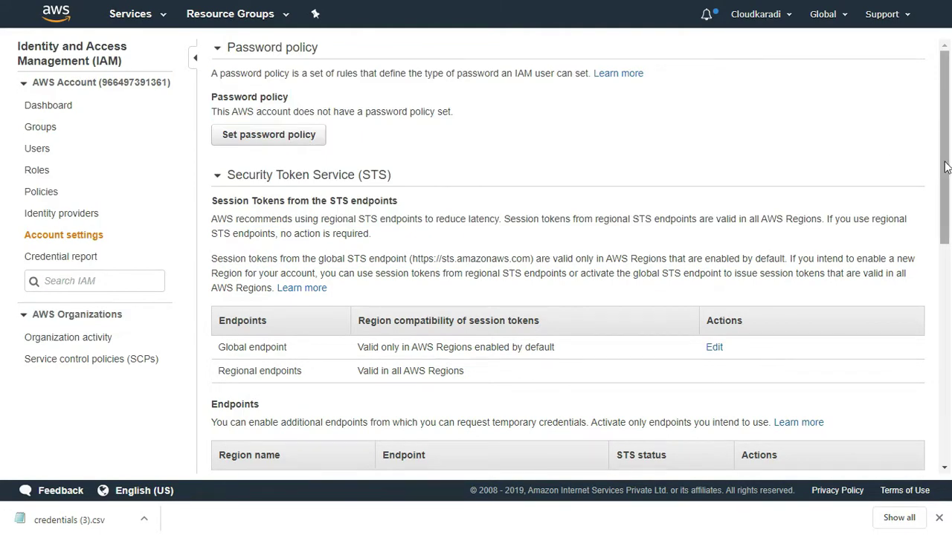
pyautogui.scroll(-3, 935, 201)
pyautogui.scroll(2, 935, 225)
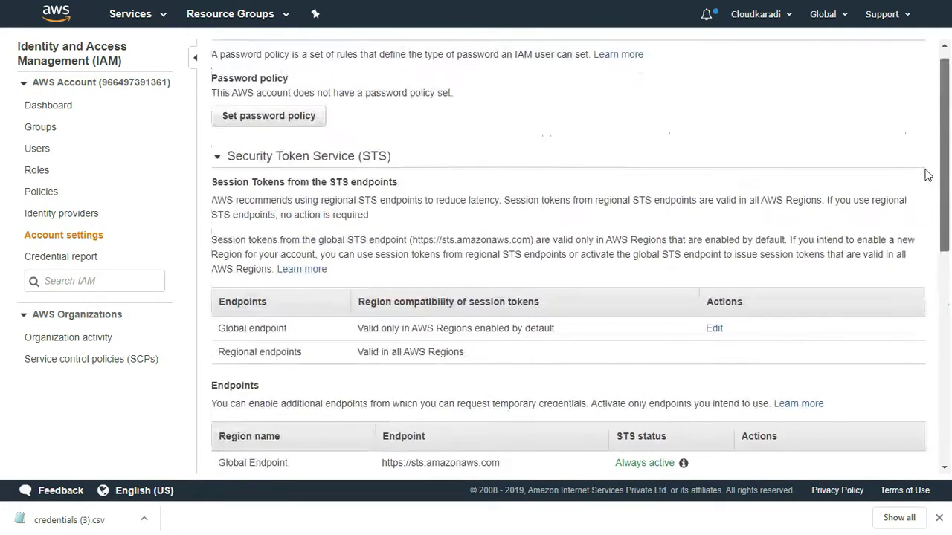
# Step: Set minimum password length to 8 and require uppercase, lowercase, number and non-alphanumeric characters
pyautogui.click(283, 123)
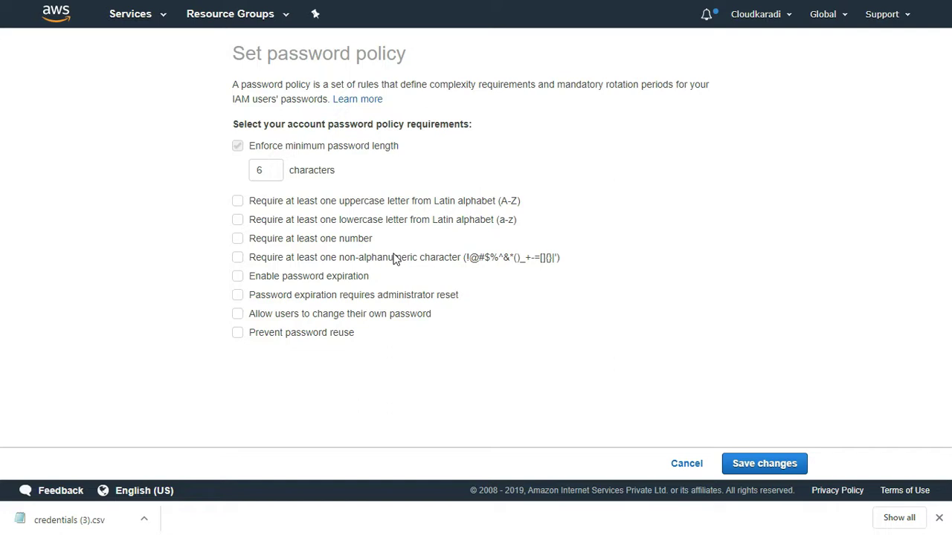
pyautogui.click(272, 171)
pyautogui.press('BackSpace')
pyautogui.write('8')
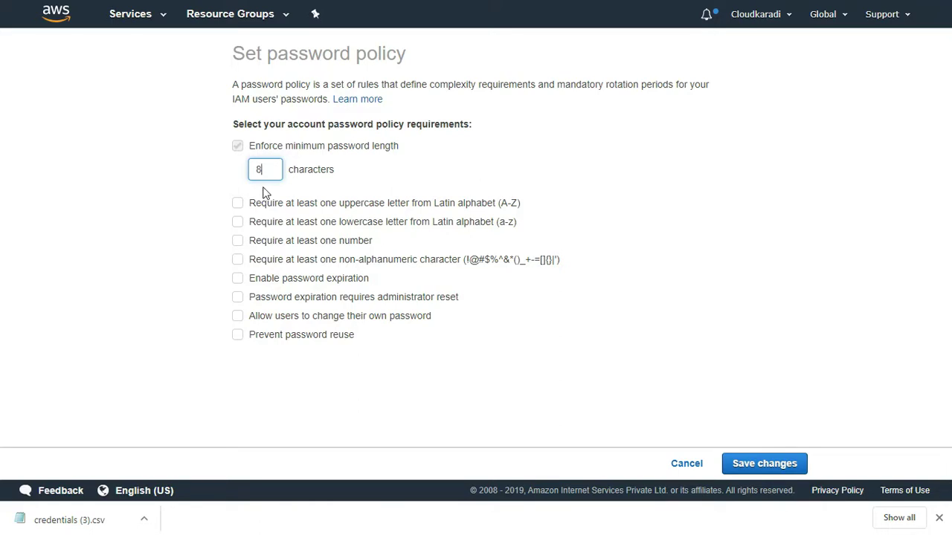
pyautogui.press('BackSpace')
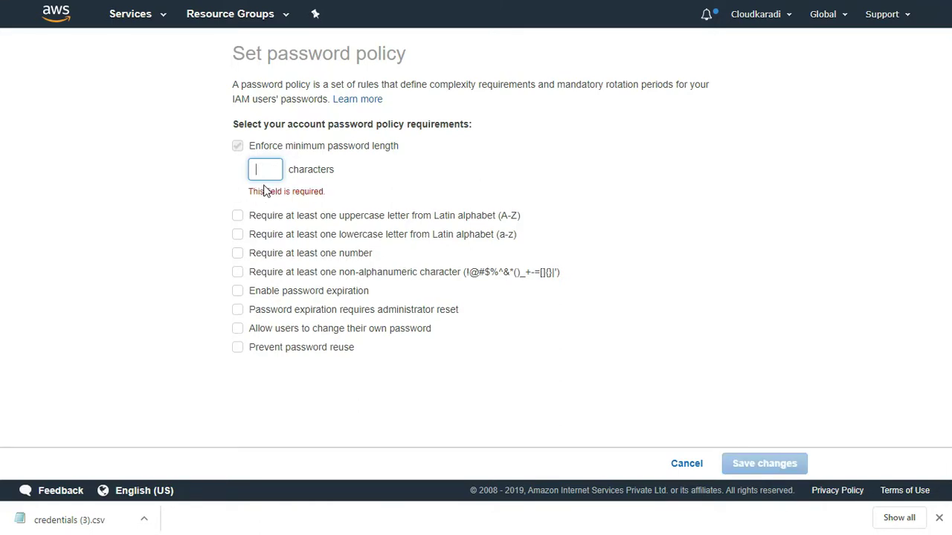
pyautogui.write('8')
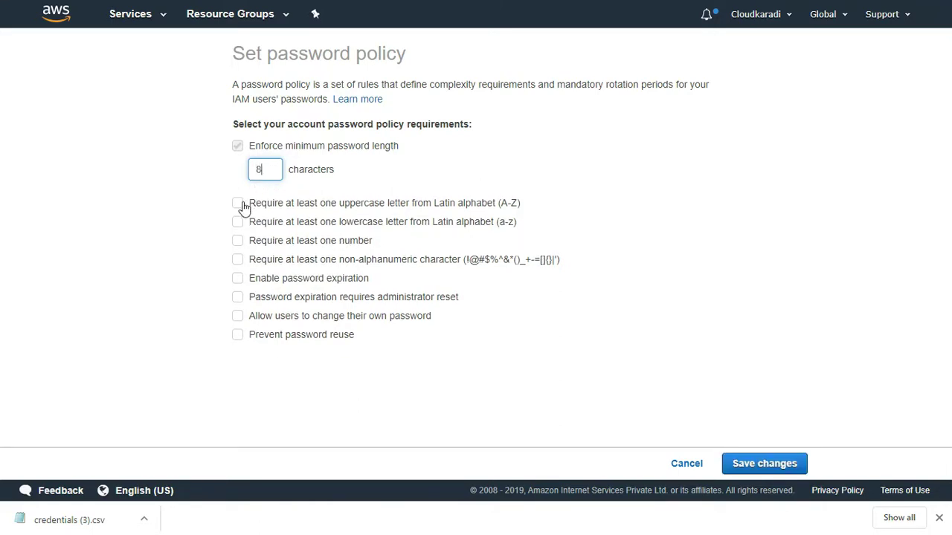
pyautogui.click(238, 204)
pyautogui.click(238, 223)
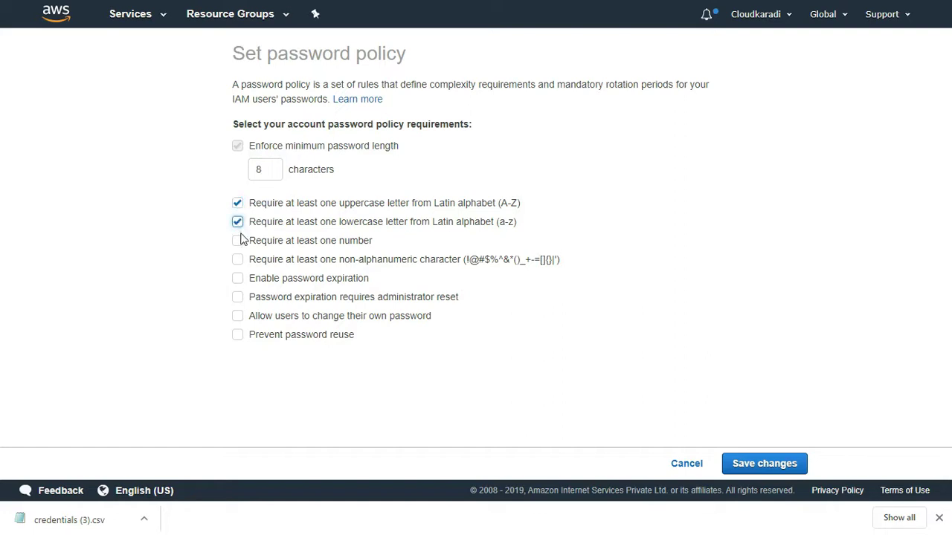
pyautogui.click(239, 243)
pyautogui.click(239, 262)
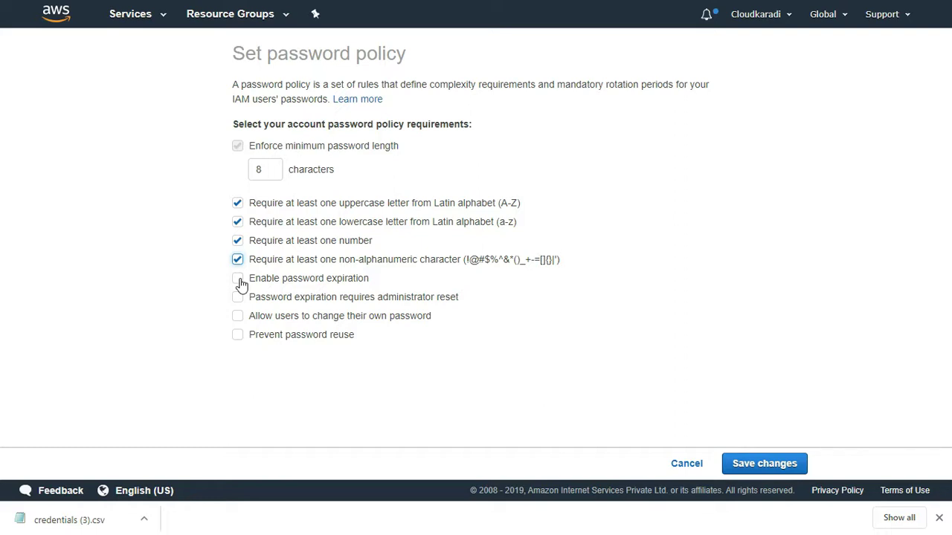
# Step: Enable 90-day expiry, admin reset, self-service change, and block reuse of last 5; save the policy
pyautogui.click(239, 280)
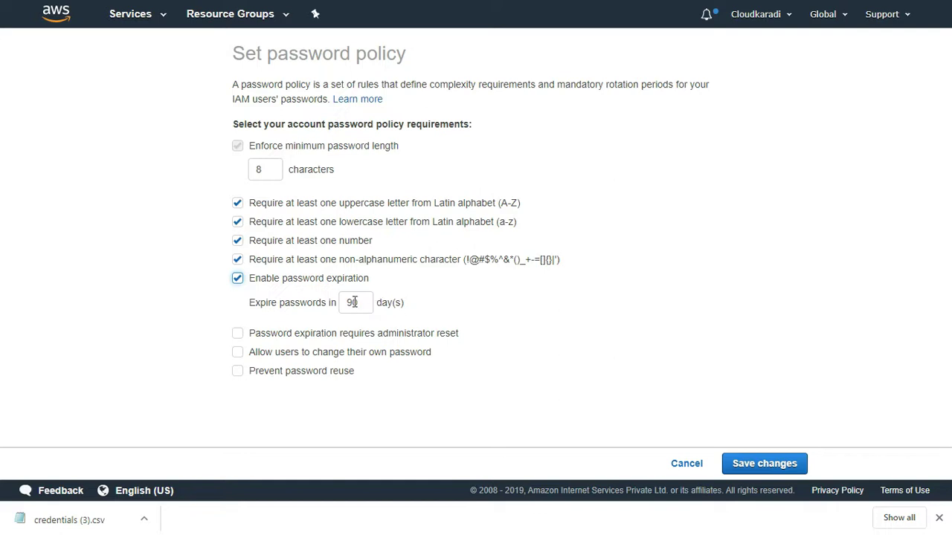
pyautogui.click(237, 333)
pyautogui.click(237, 352)
pyautogui.click(237, 370)
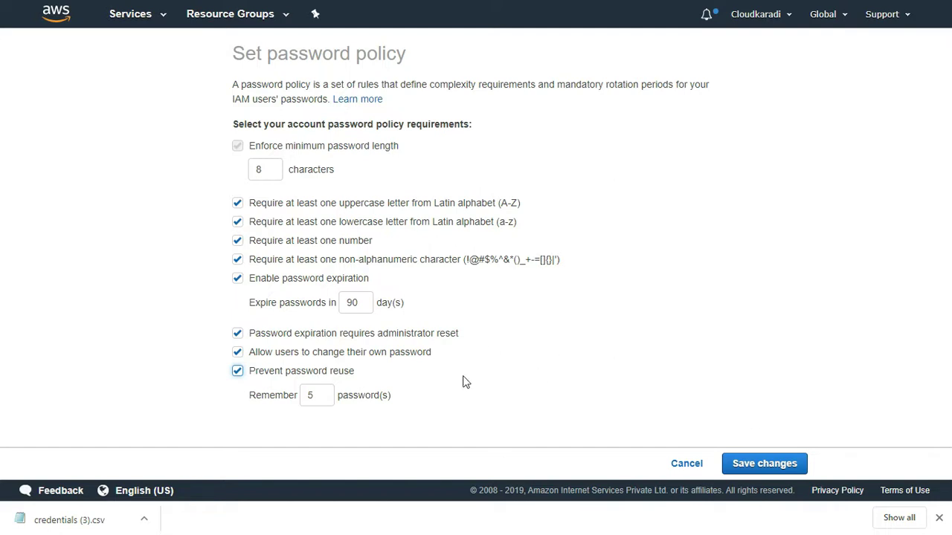
pyautogui.click(778, 464)
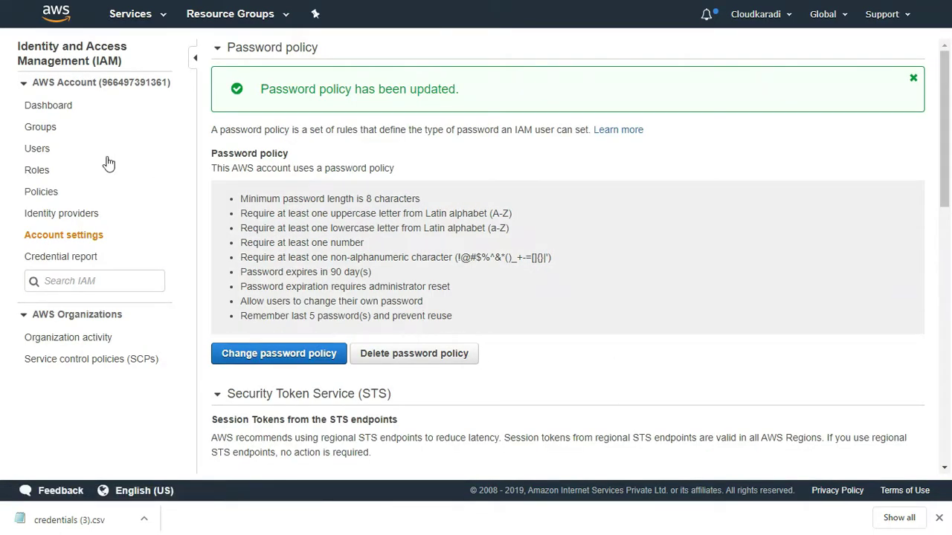
# Step: On the IAM dashboard, expand the root-account MFA item under Security Status and choose Manage MFA
pyautogui.click(46, 108)
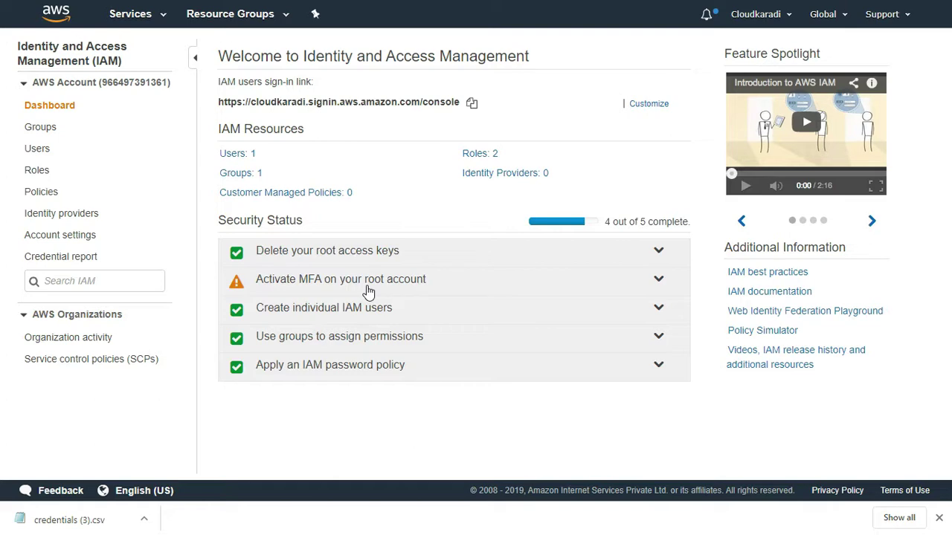
pyautogui.click(368, 292)
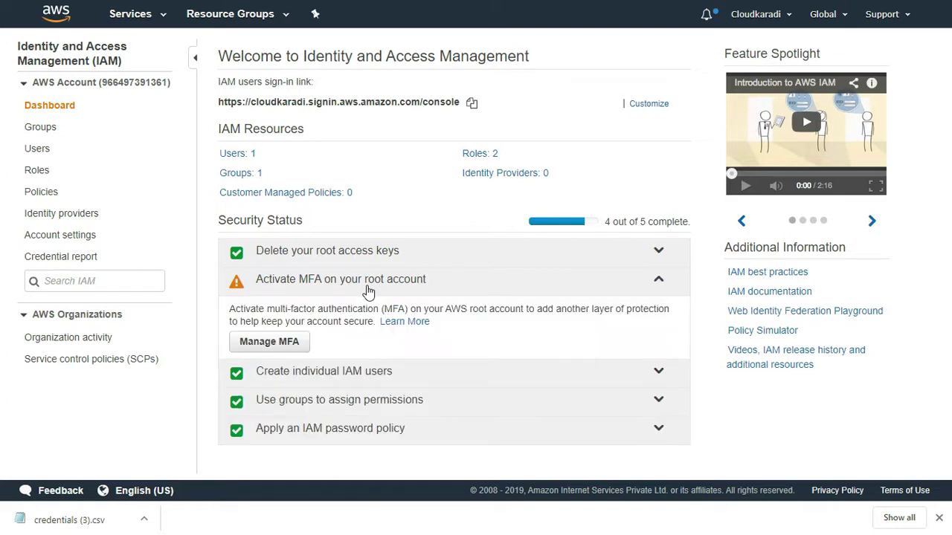
pyautogui.click(261, 343)
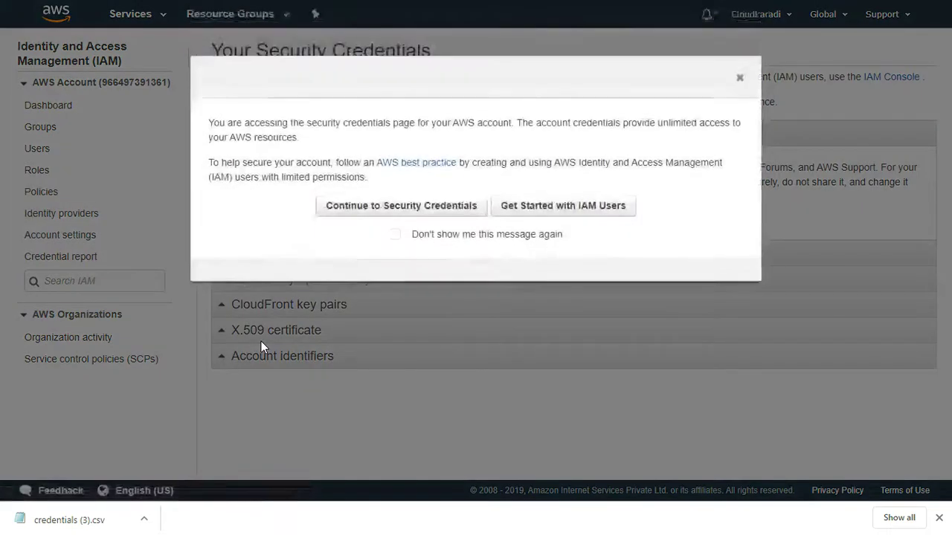
# Step: Dismiss the credentials notice and start activating MFA from the Multi-factor authentication section
pyautogui.click(738, 82)
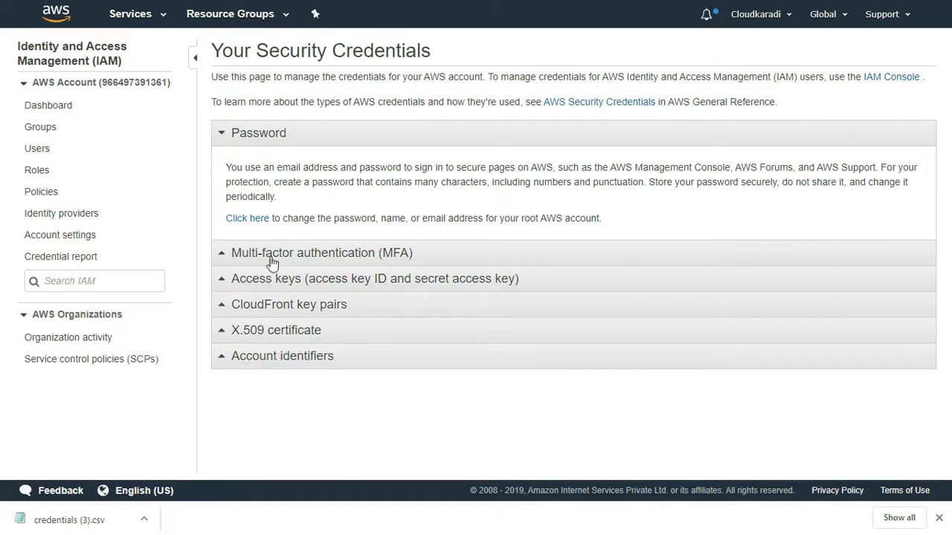
pyautogui.click(224, 254)
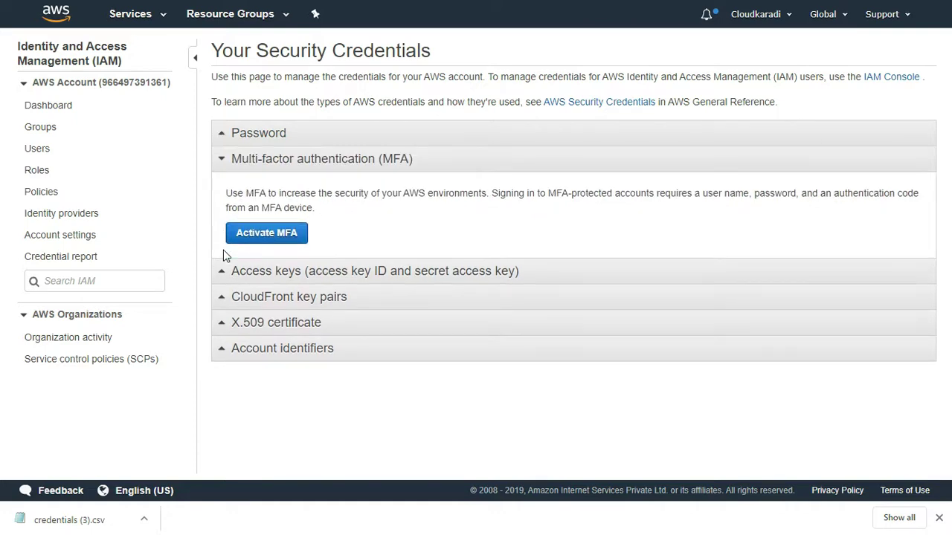
pyautogui.click(265, 234)
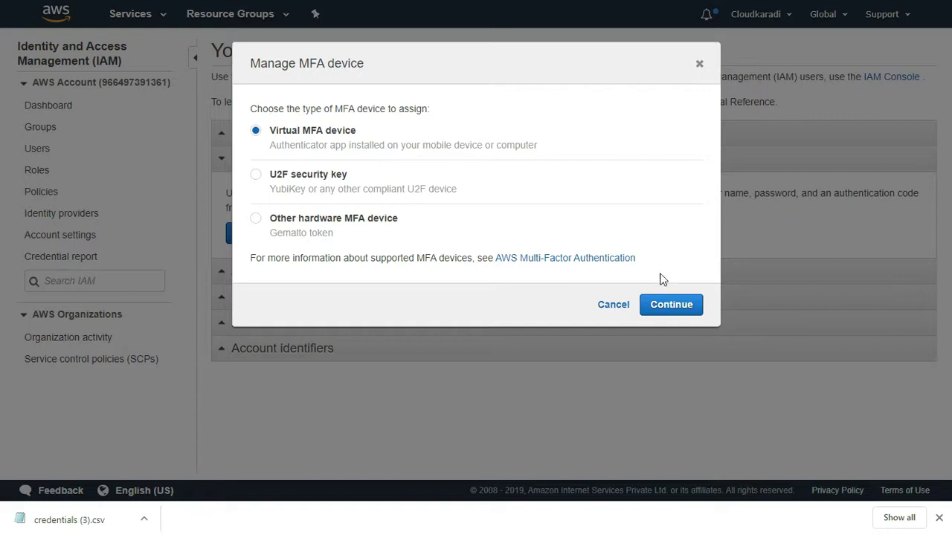
# Step: Continue with a Virtual MFA device, show its QR code, and move down to the MFA code 1 field
pyautogui.click(673, 305)
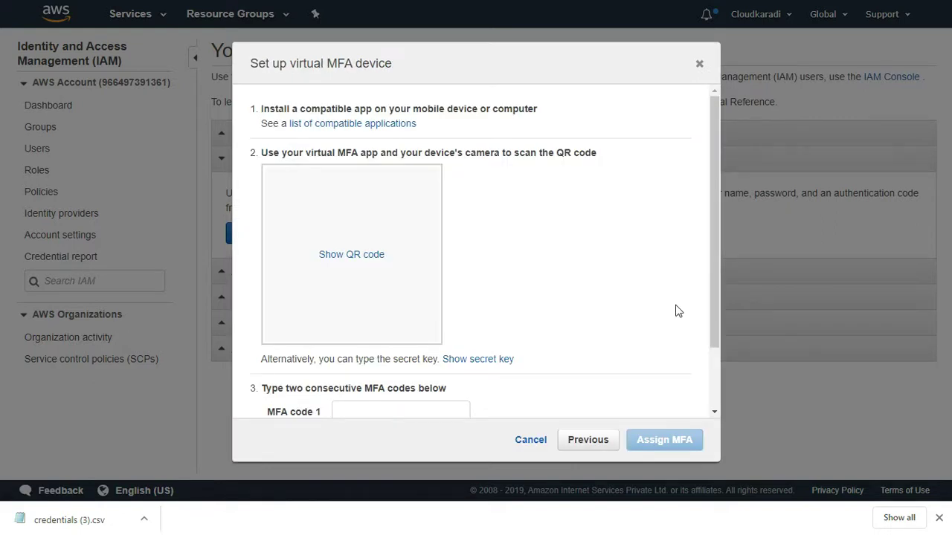
pyautogui.click(337, 256)
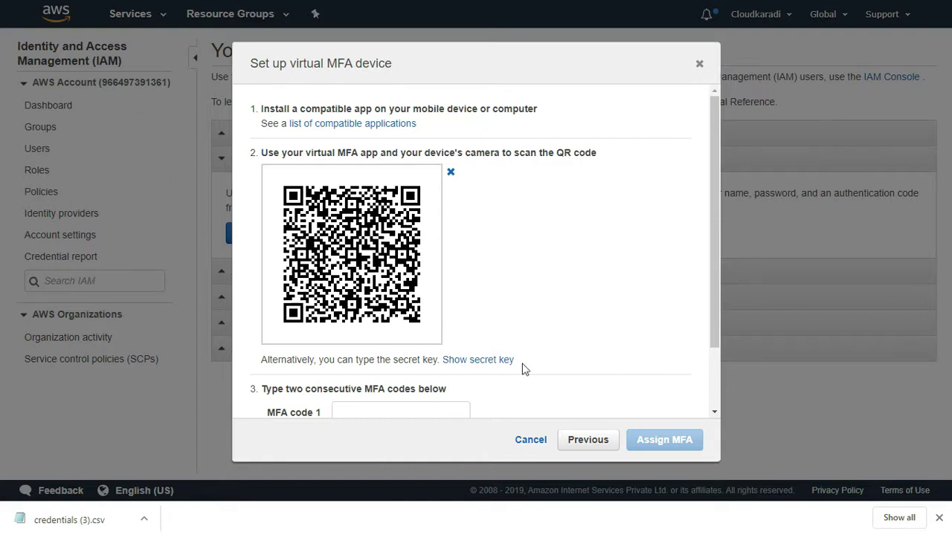
pyautogui.moveTo(713, 224); pyautogui.dragTo(701, 315)
pyautogui.click(391, 329)
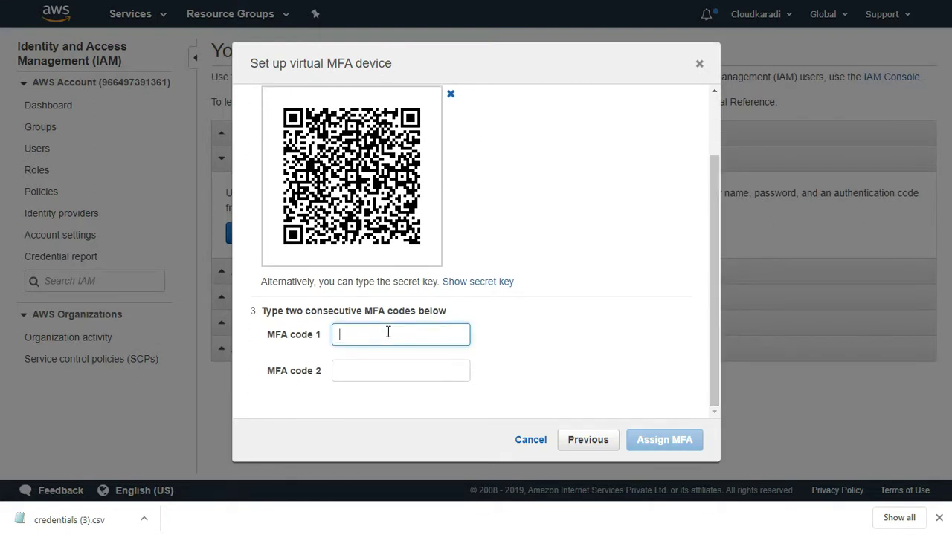
pyautogui.click(381, 371)
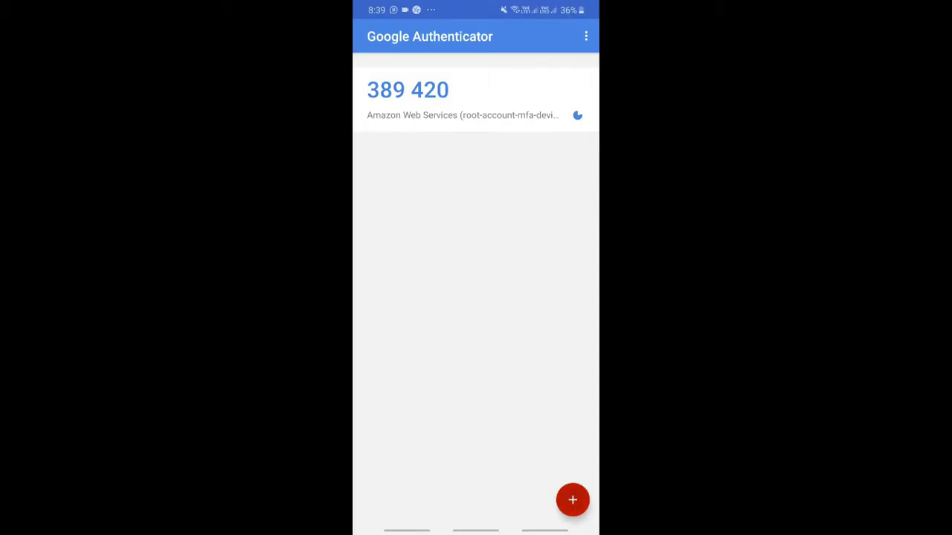
# Step: Scan the AWS QR code into Google Authenticator and enter its first one-time code in MFA code 1
pyautogui.click(572, 499)
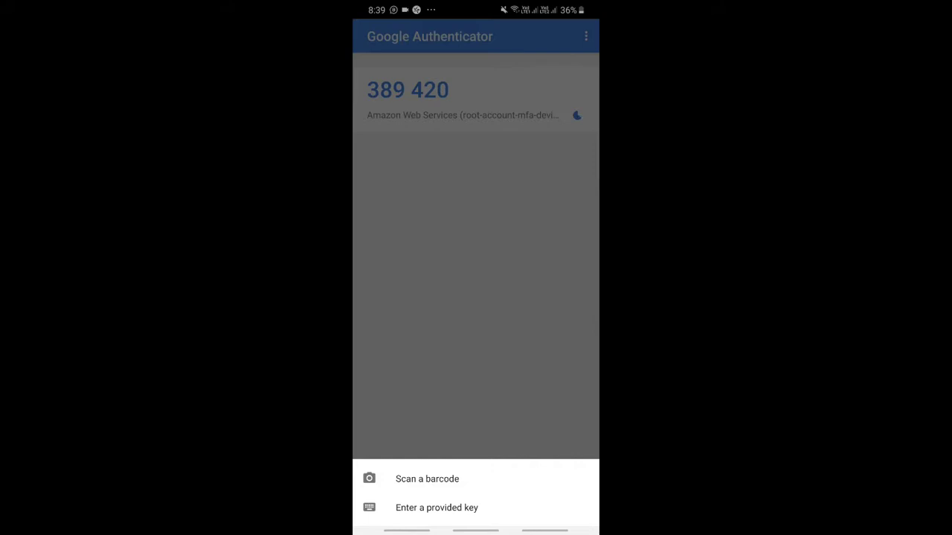
pyautogui.click(427, 478)
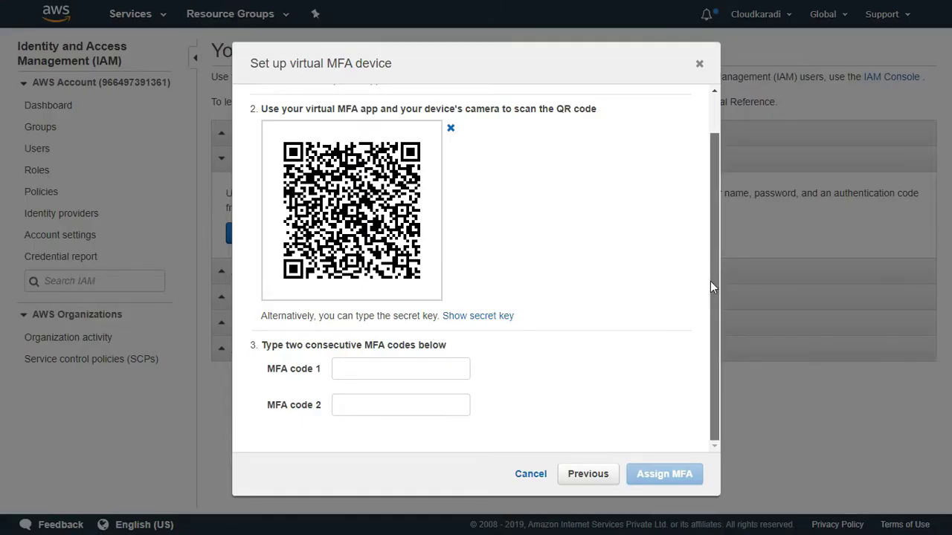
pyautogui.click(361, 369)
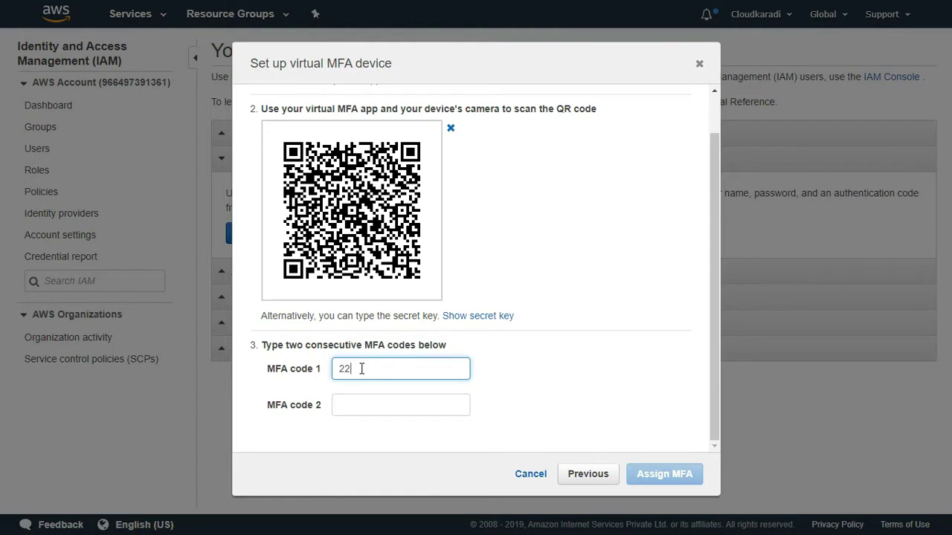
# Step: Enter the next authenticator code in MFA code 2 and assign the virtual MFA device
pyautogui.click(358, 402)
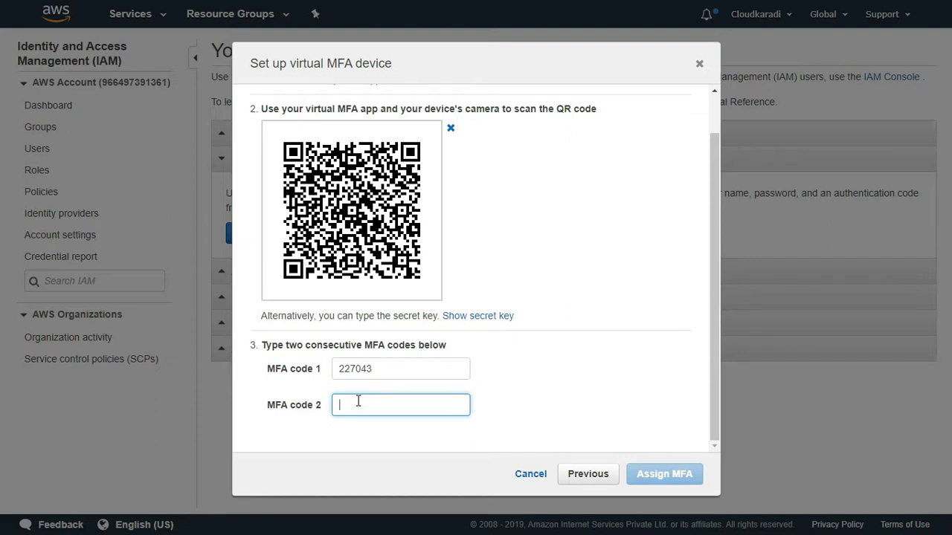
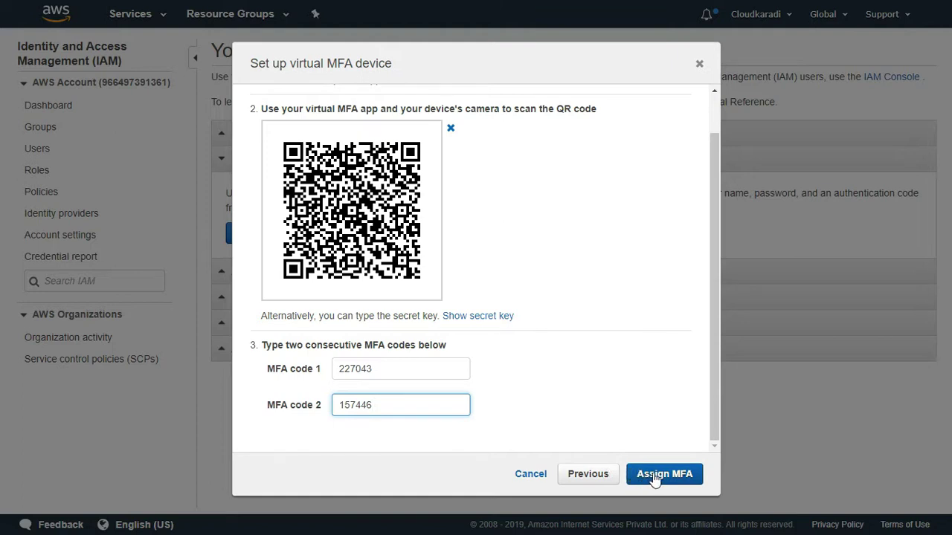
pyautogui.click(655, 478)
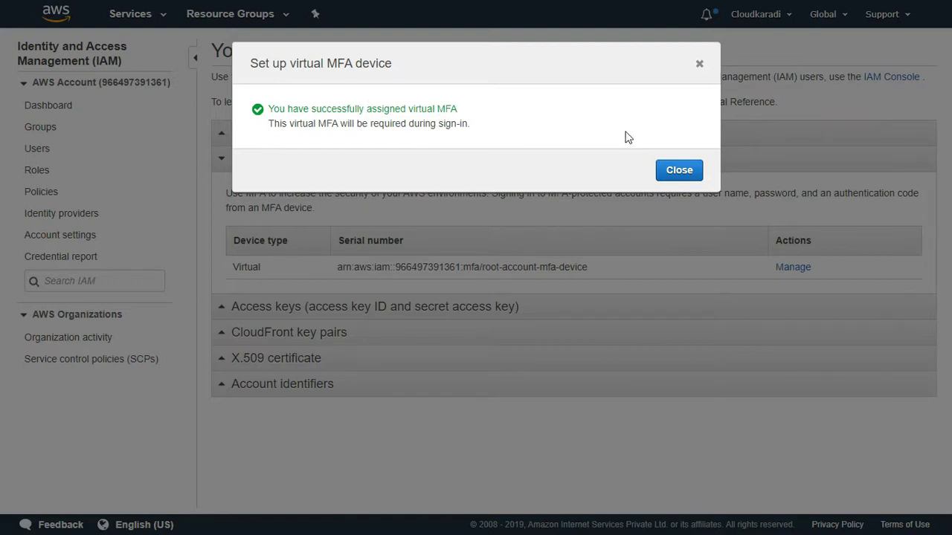
# Step: Close the success message, confirm the dashboard shows 5 of 5, and reopen root security credentials
pyautogui.click(678, 171)
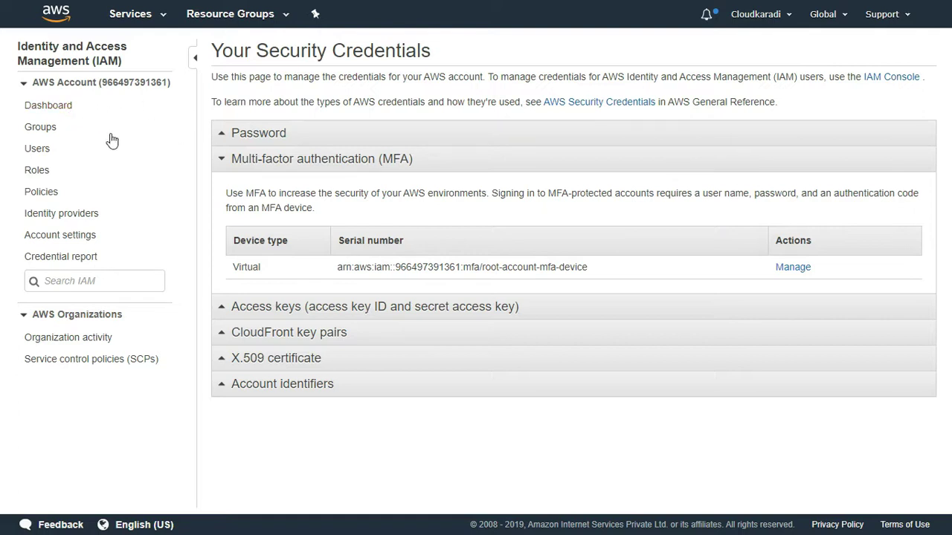
pyautogui.click(44, 105)
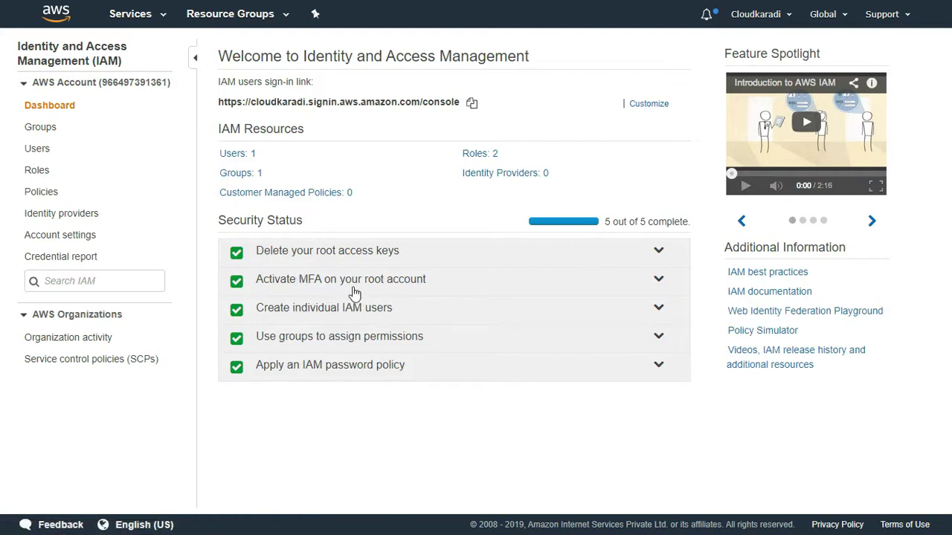
pyautogui.click(316, 289)
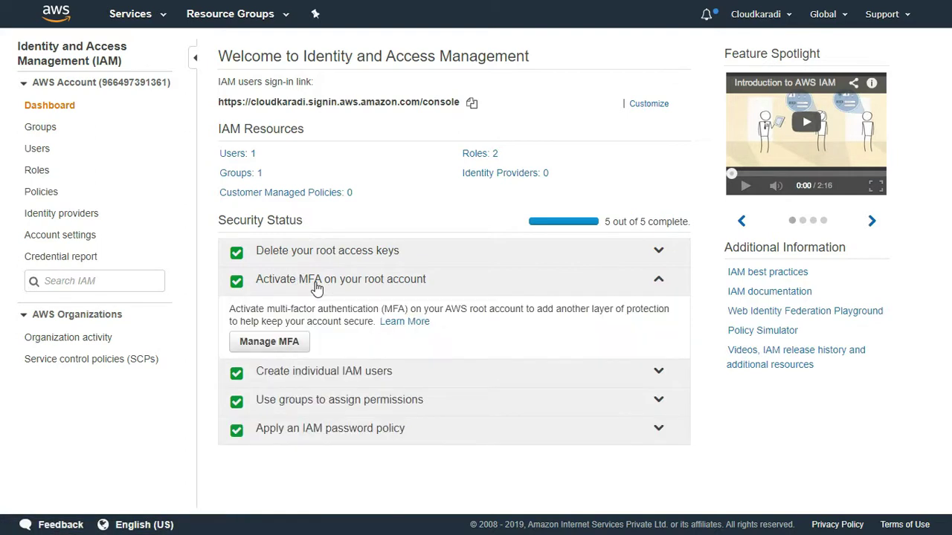
pyautogui.click(267, 345)
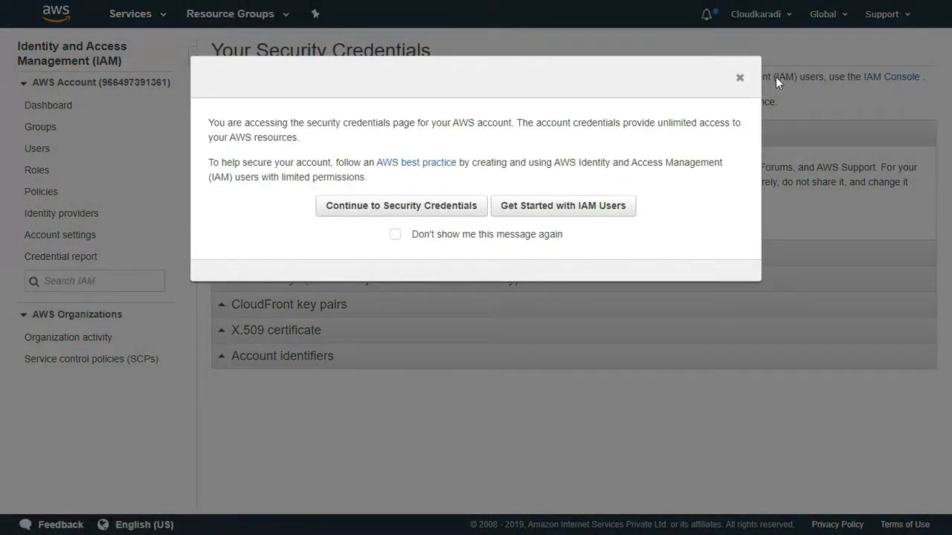
pyautogui.click(740, 79)
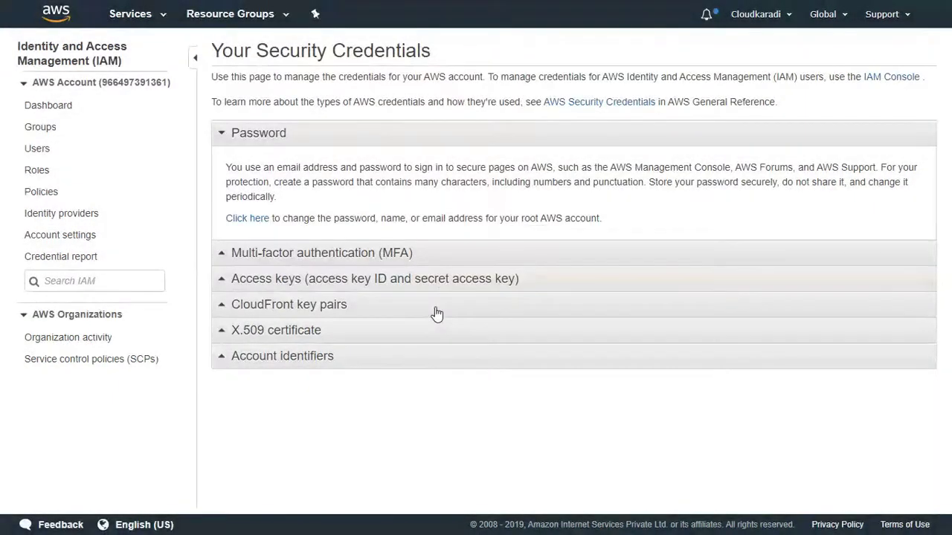